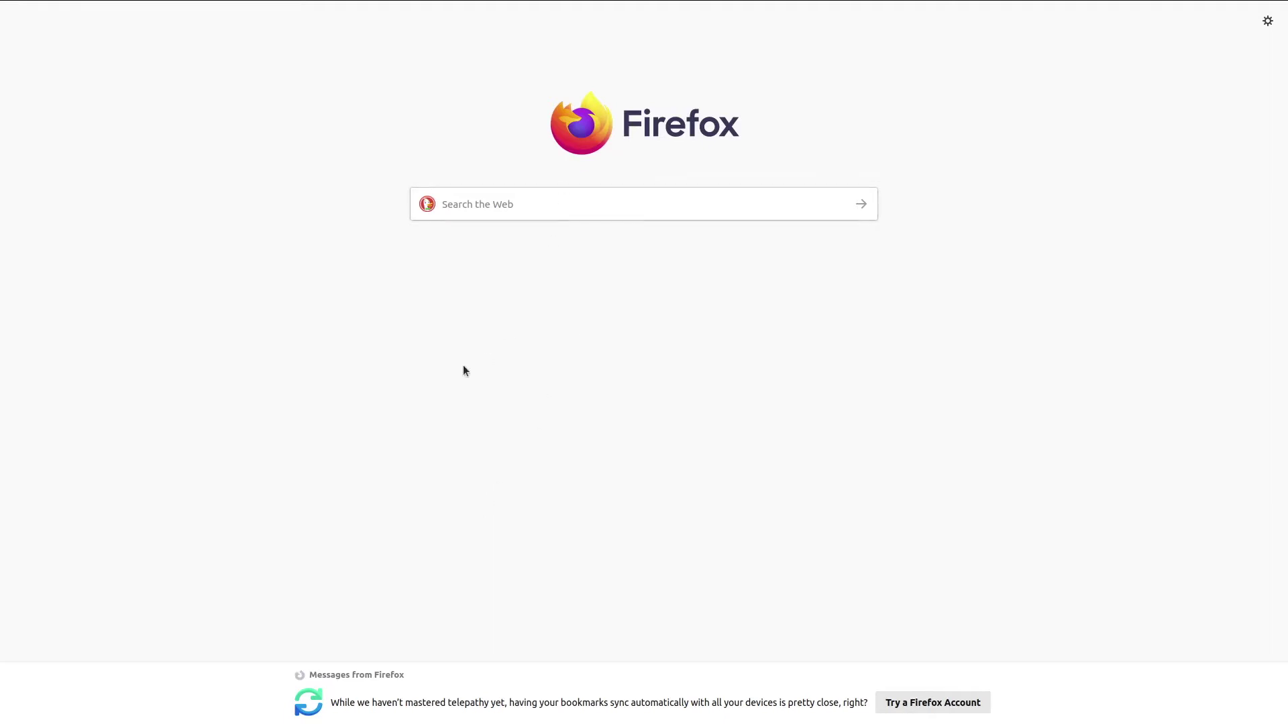
Open the opentek.eu website and accept its privacy notice
mouse_move(507, 14)
left_click(433, 27)
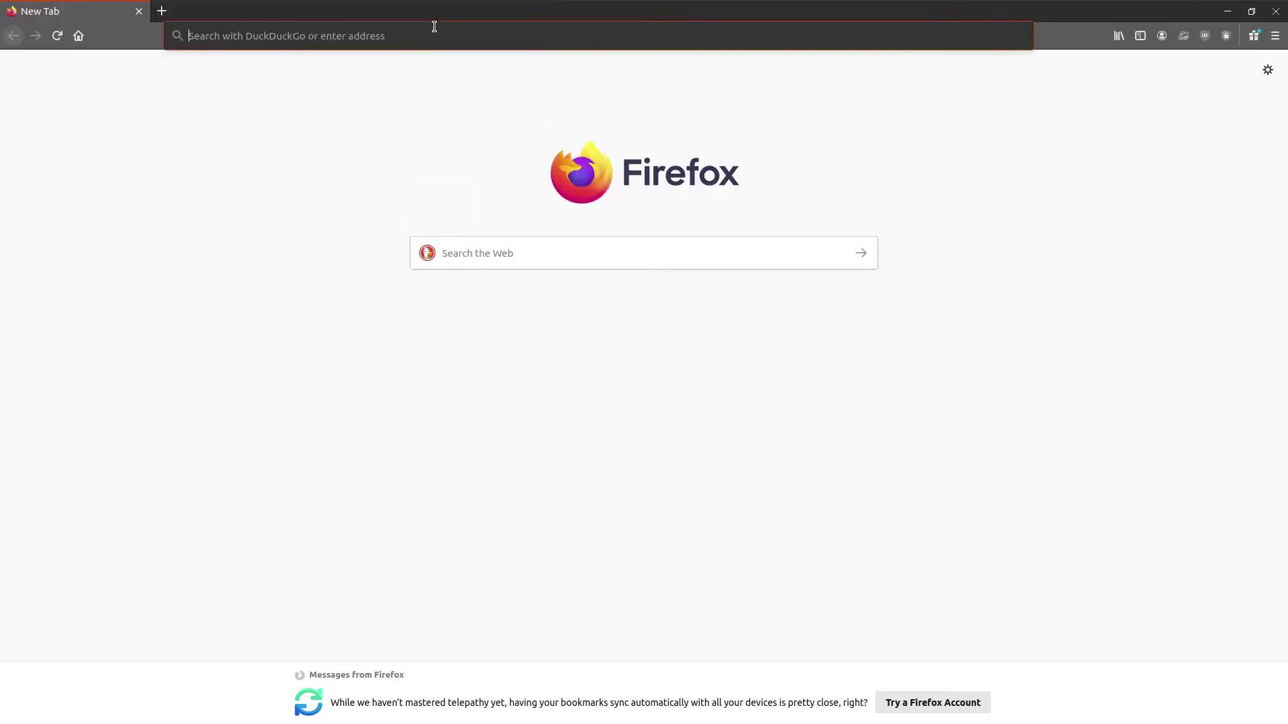
type("opentek.eu")
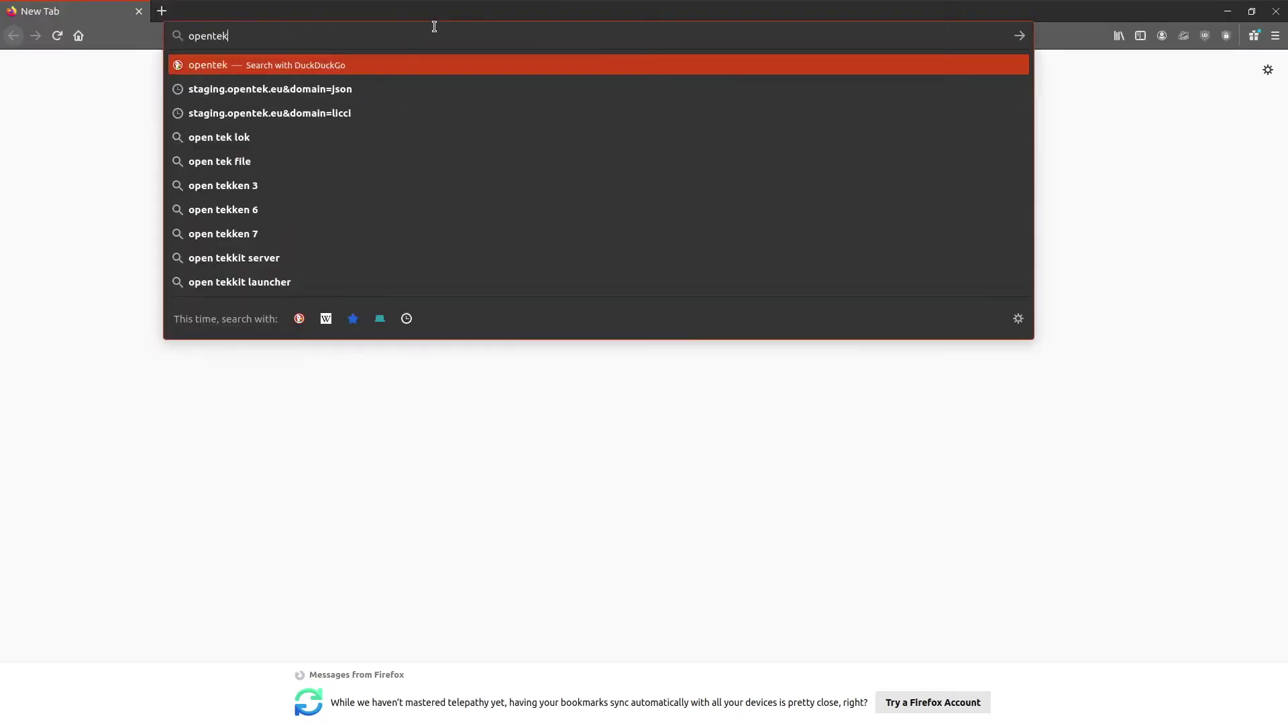
key("Return")
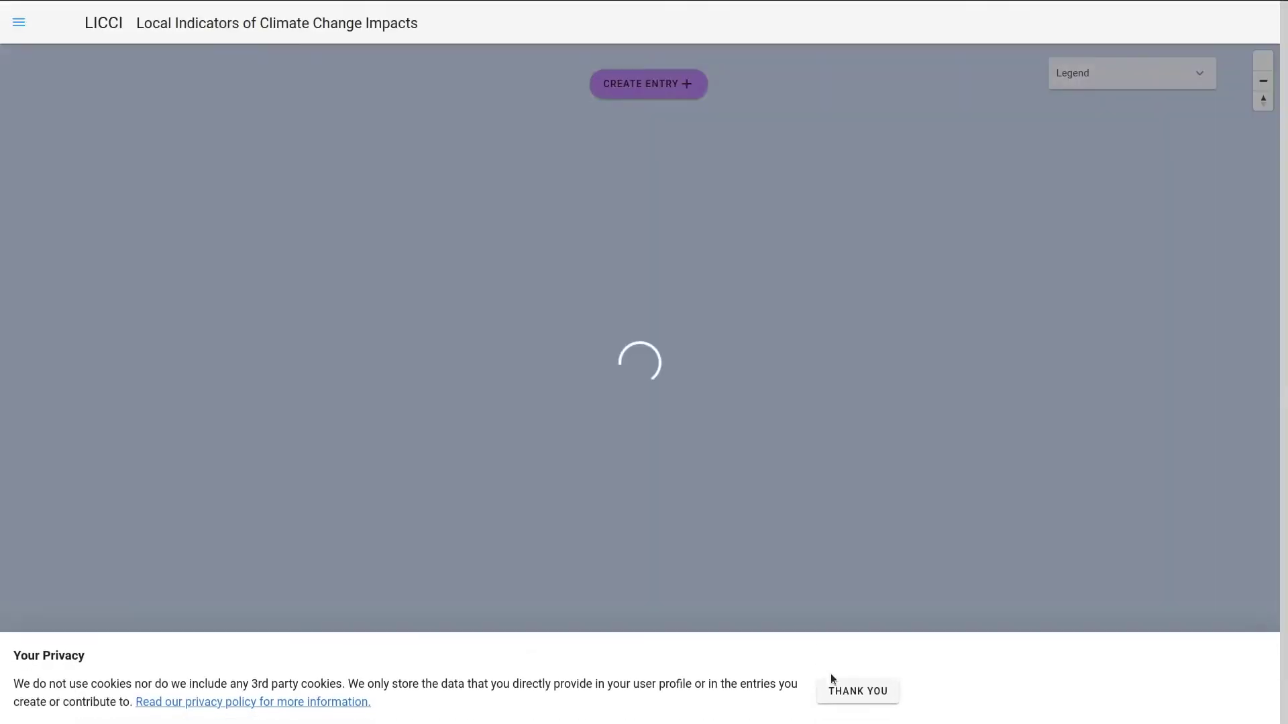
left_click(840, 690)
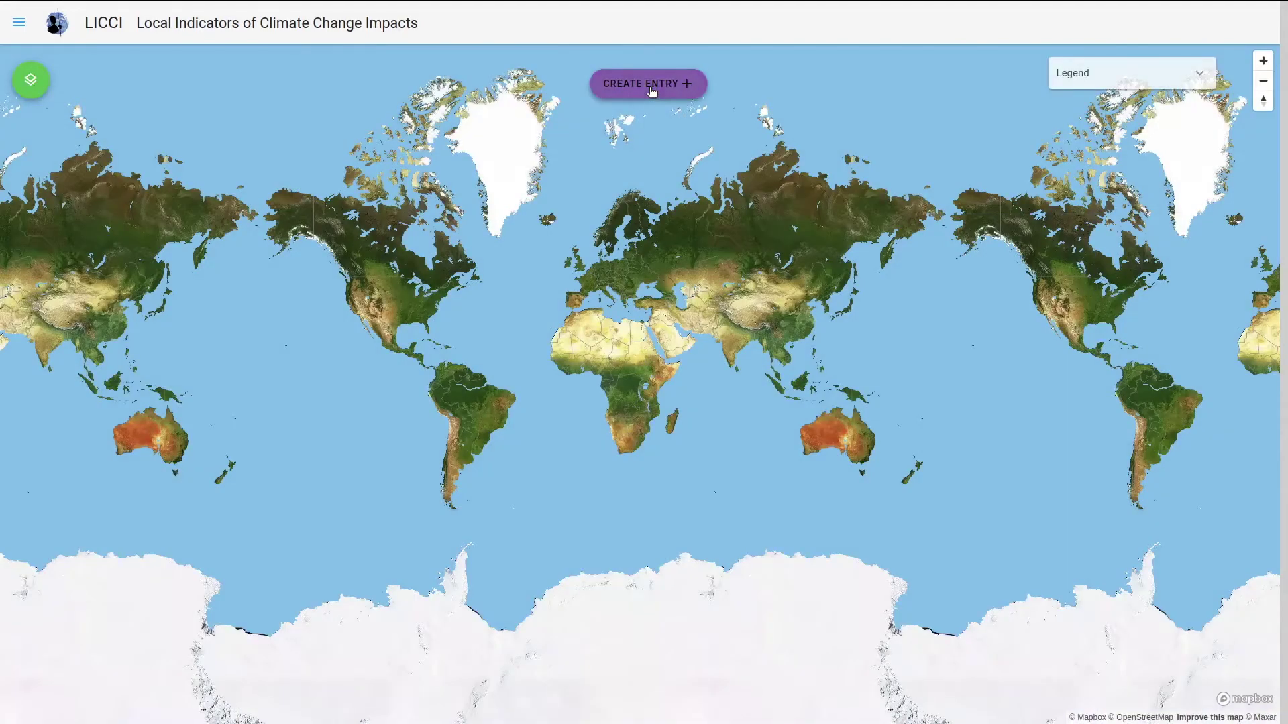
Create a new local observation entry and title it "Tomatoes in November"
left_click(651, 87)
left_click(387, 252)
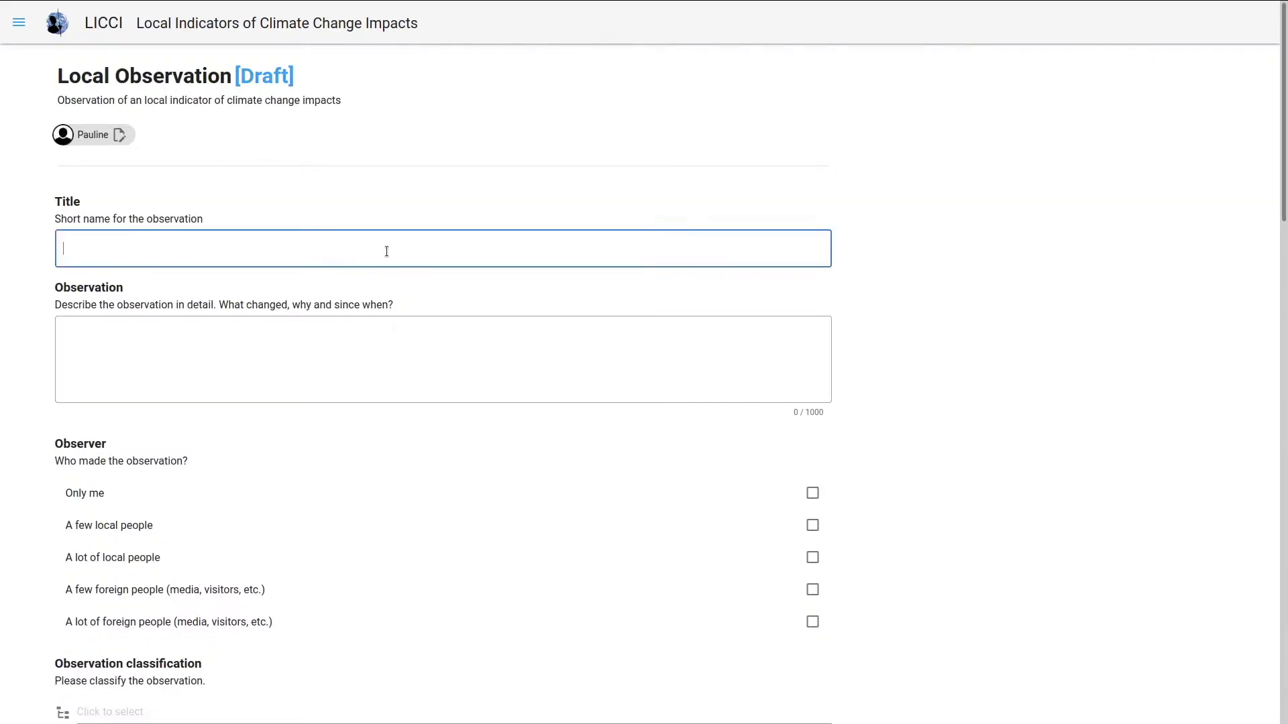
type("Tom")
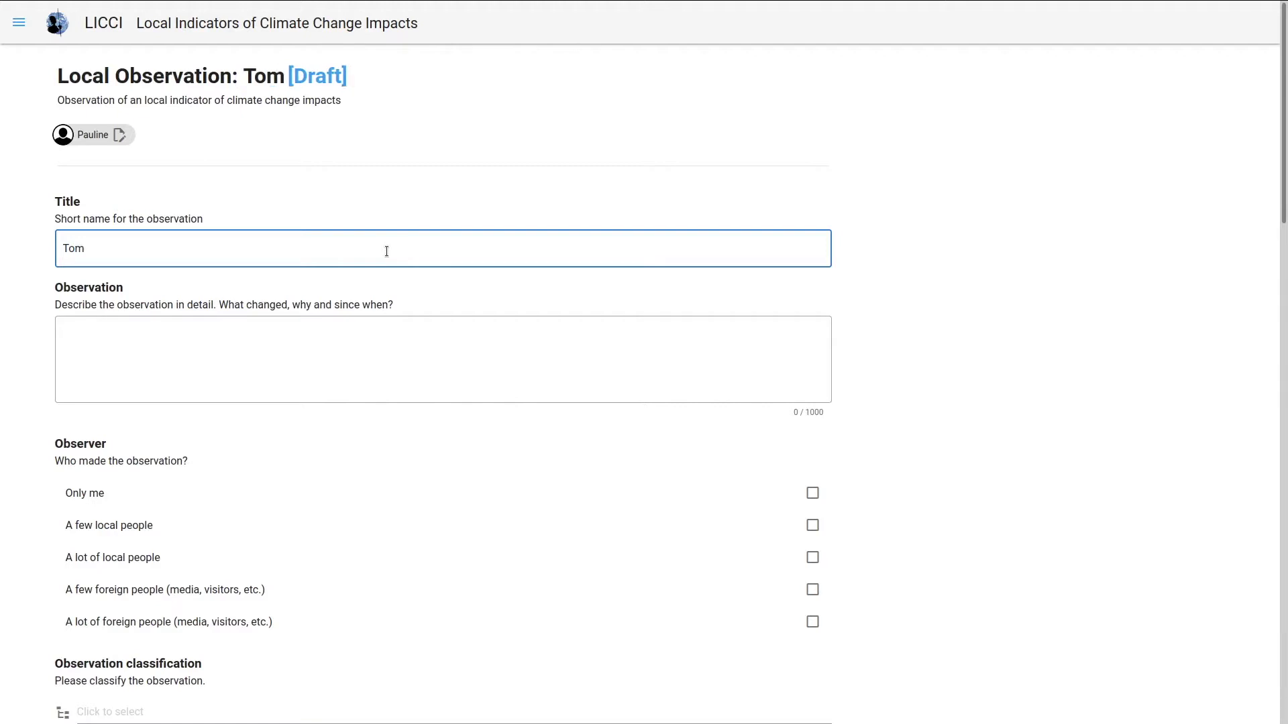
type("atoes ")
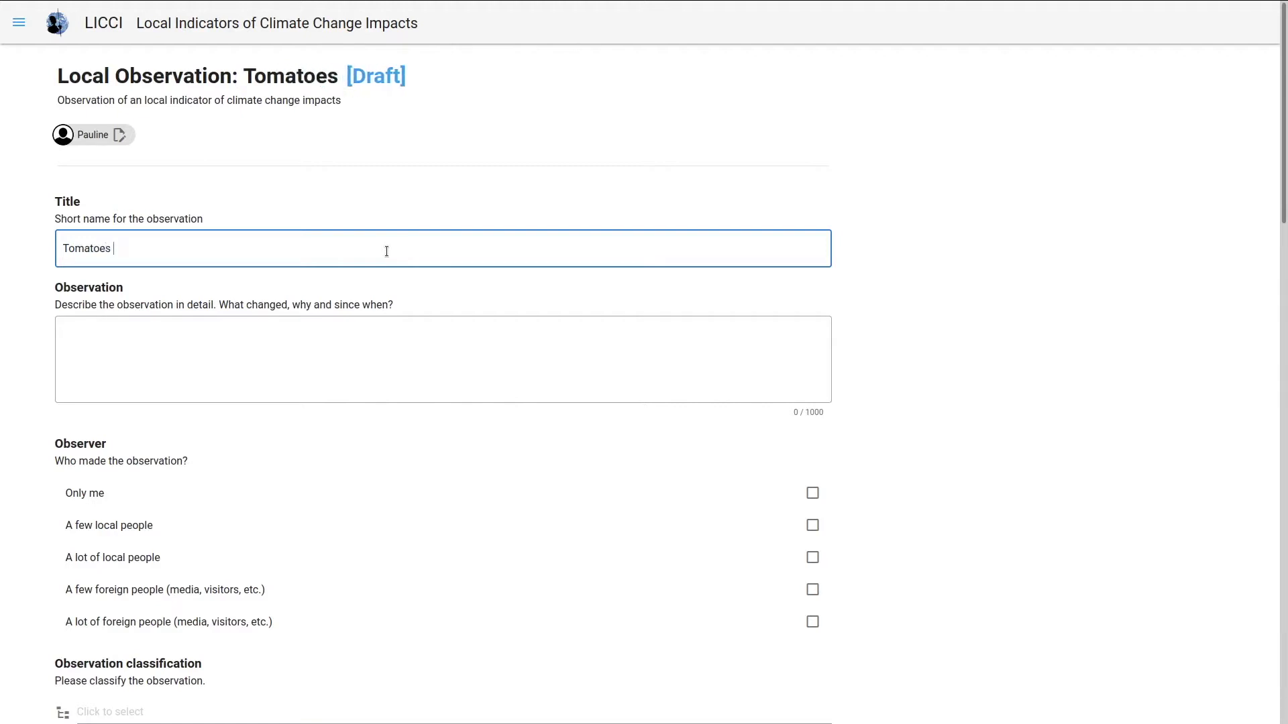
type("in No")
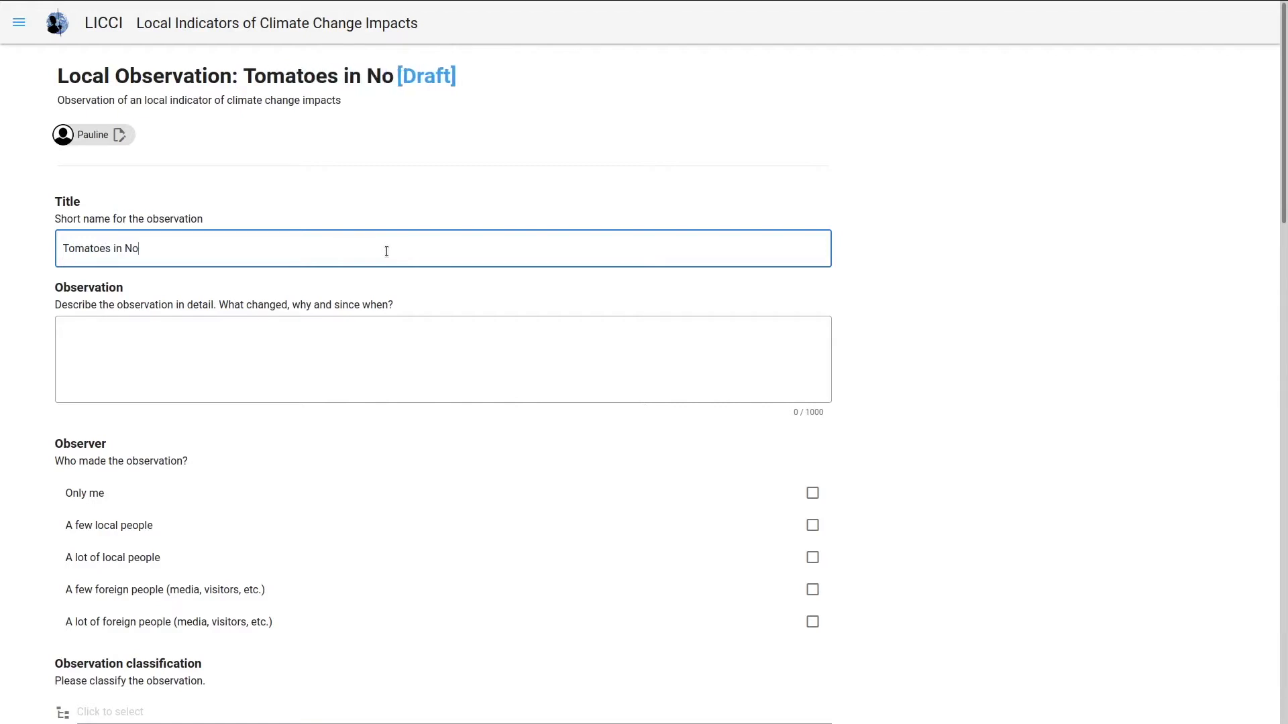
type("vember")
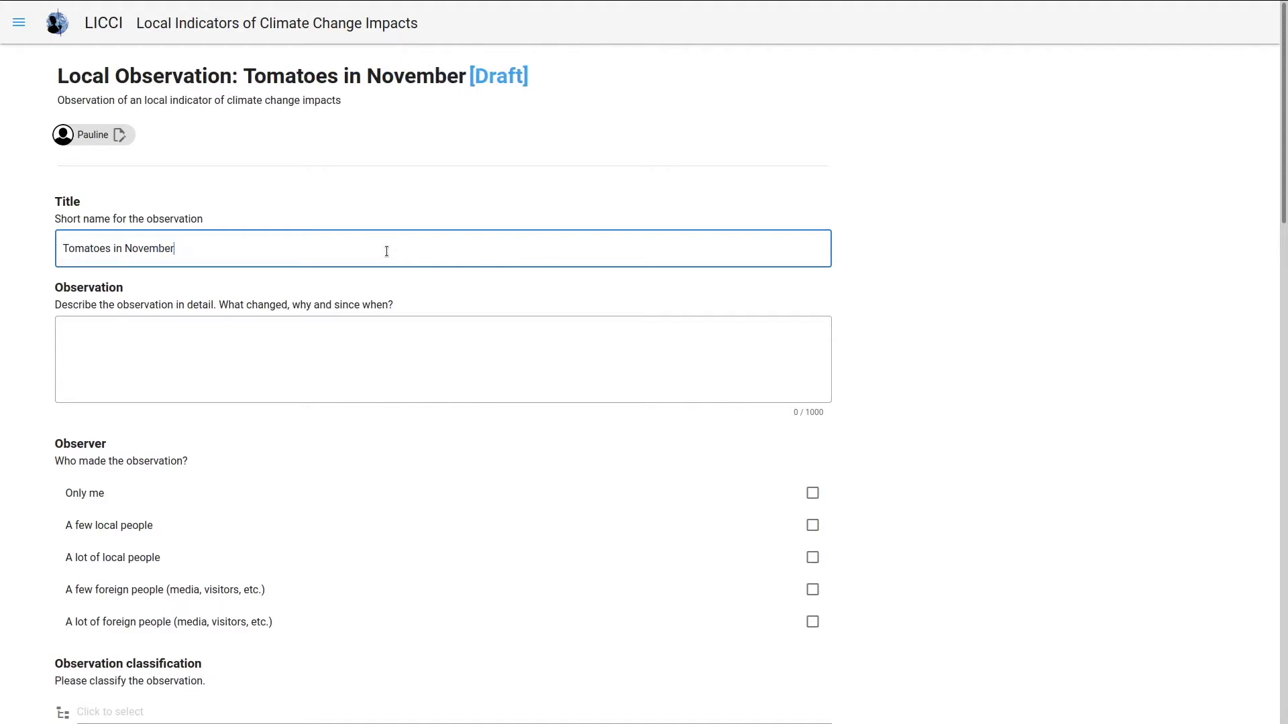
Enter the observation text "We can now grow tomatoes in November, before it has not been possible. There are more warm days than before, the summer lasts longer"
key("Tab")
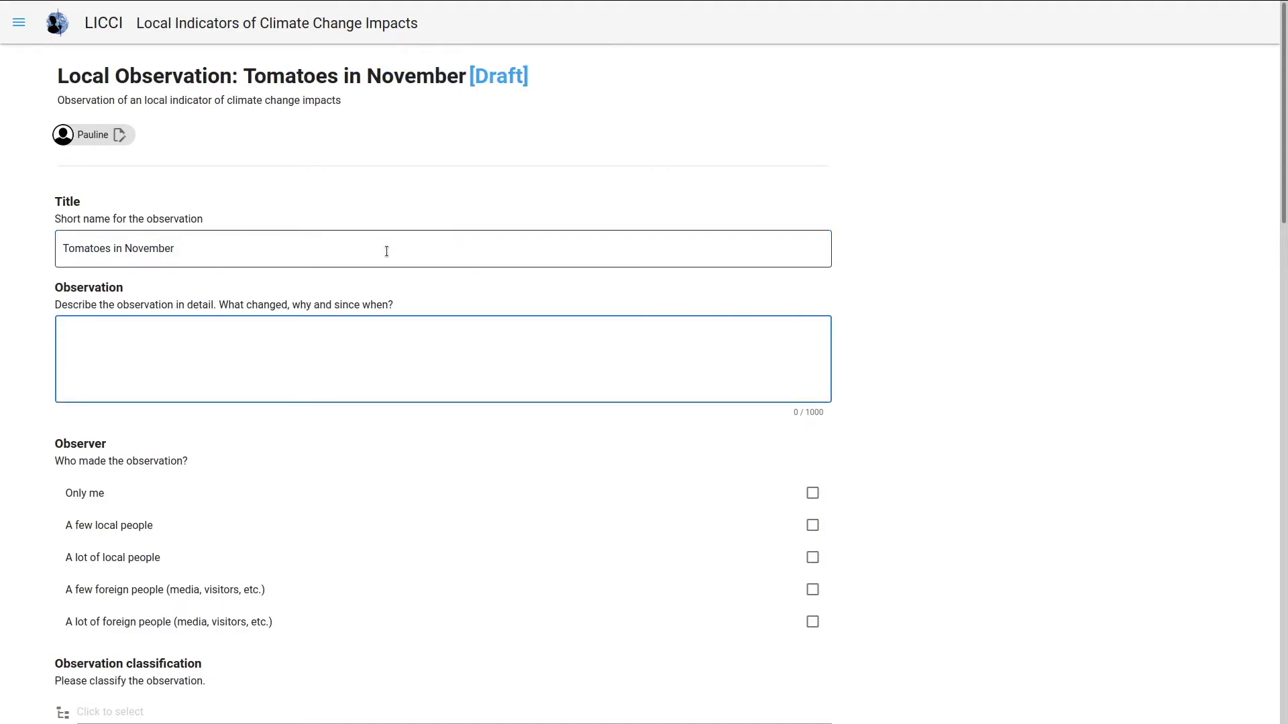
type("We can now")
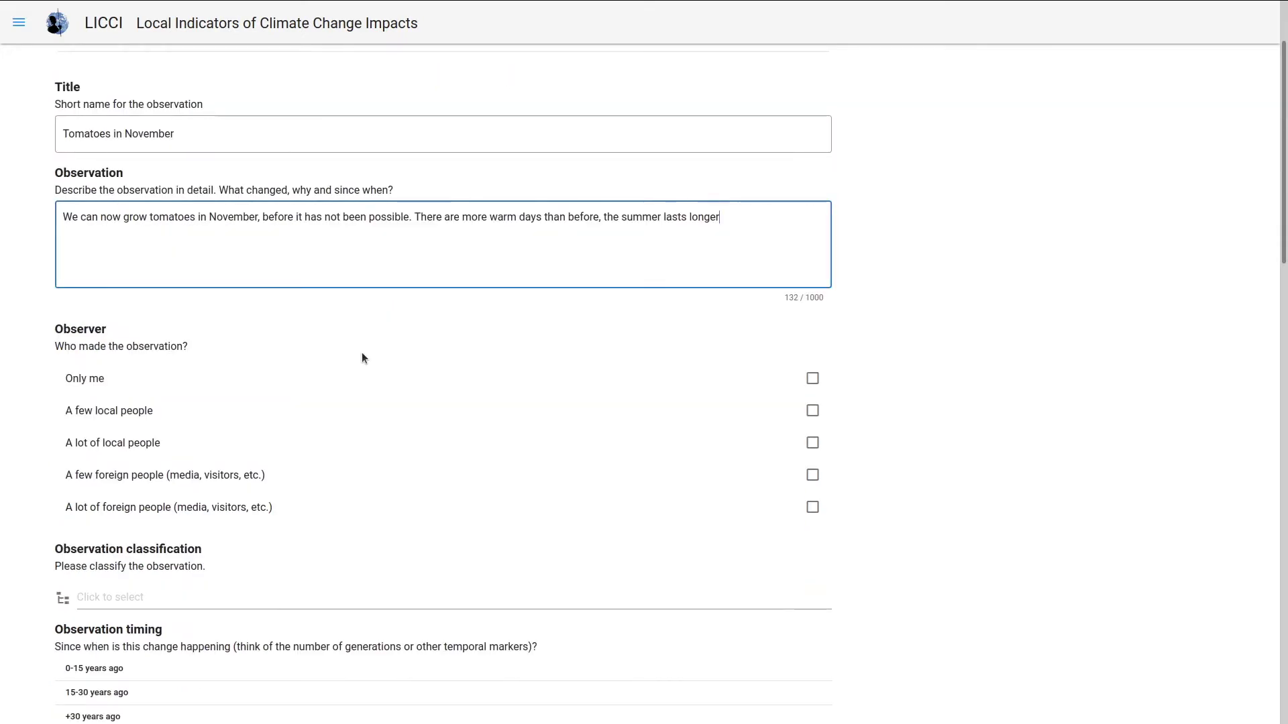
Select "A lot of local people" and "A few foreign people (media, visitors, etc.)" as the observers
left_click(333, 381)
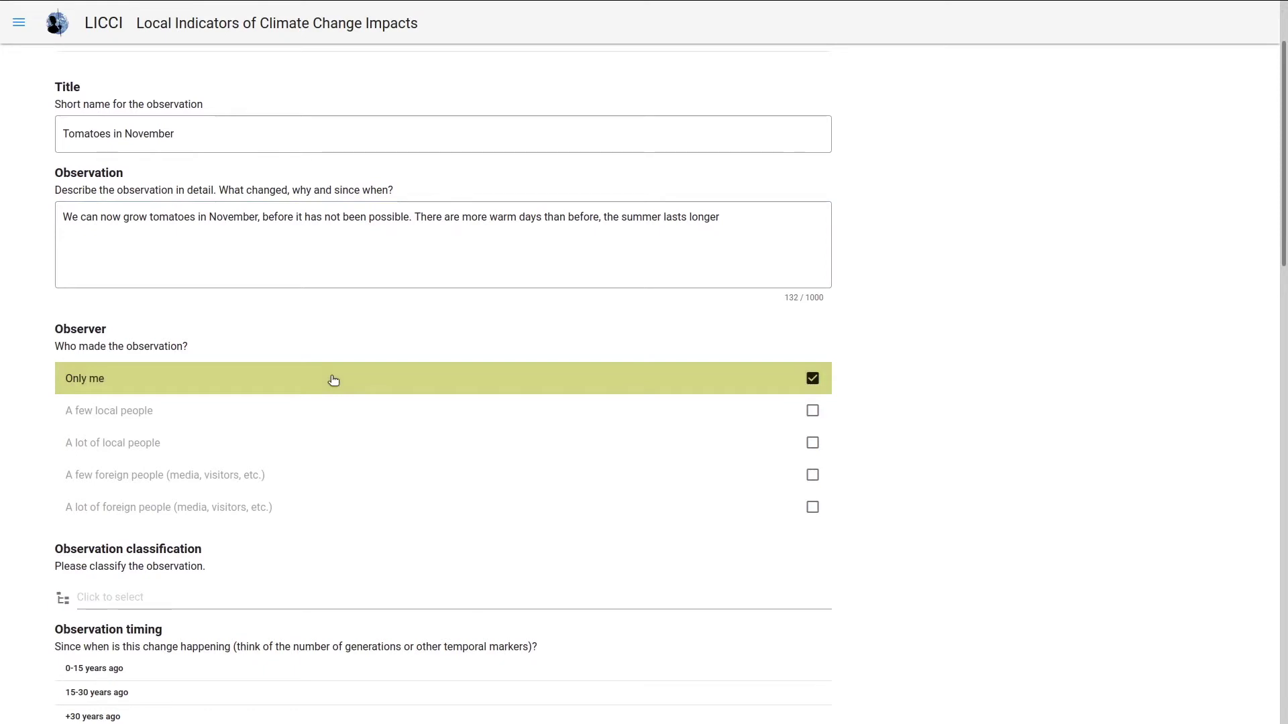
left_click(772, 380)
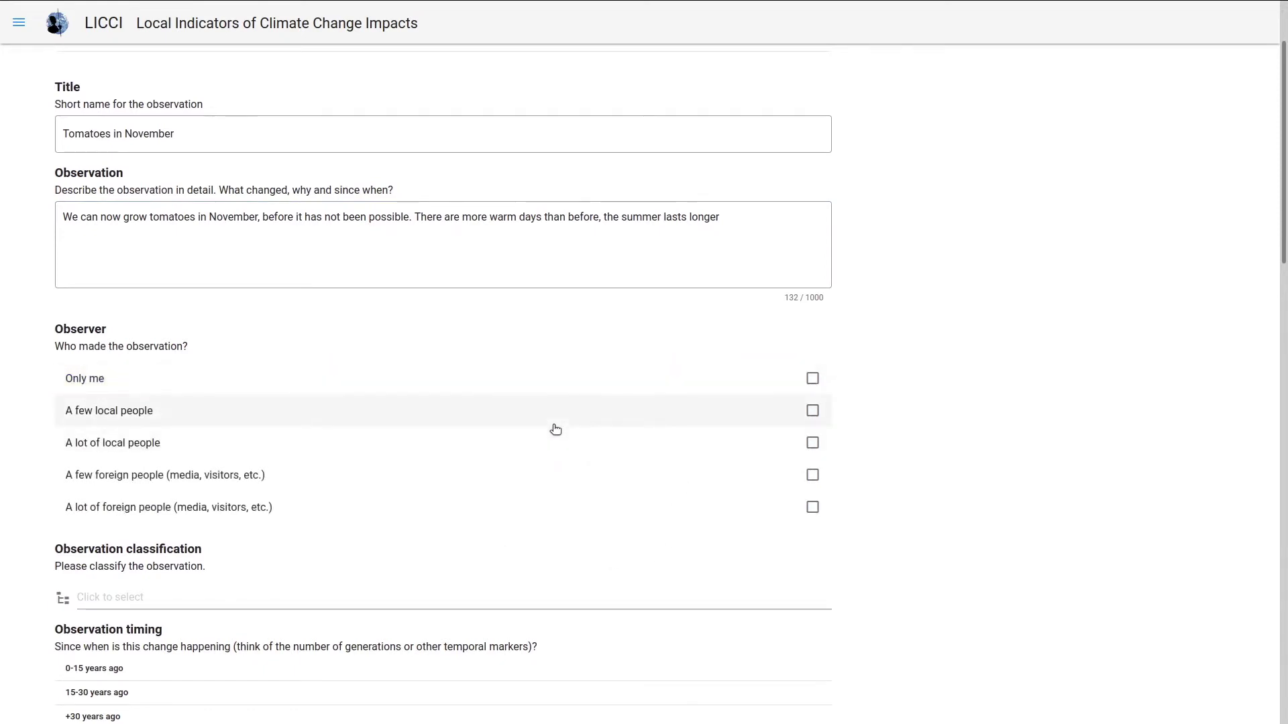
scroll(555, 429, "down", 1)
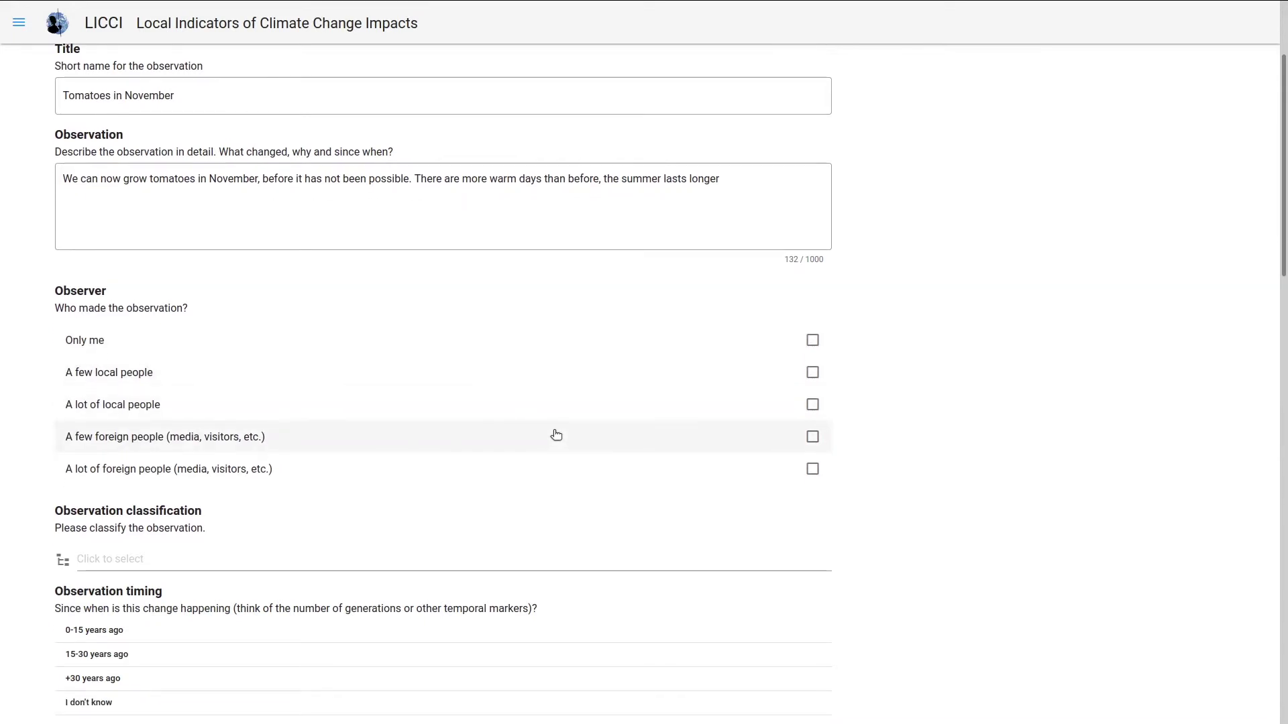
left_click(553, 404)
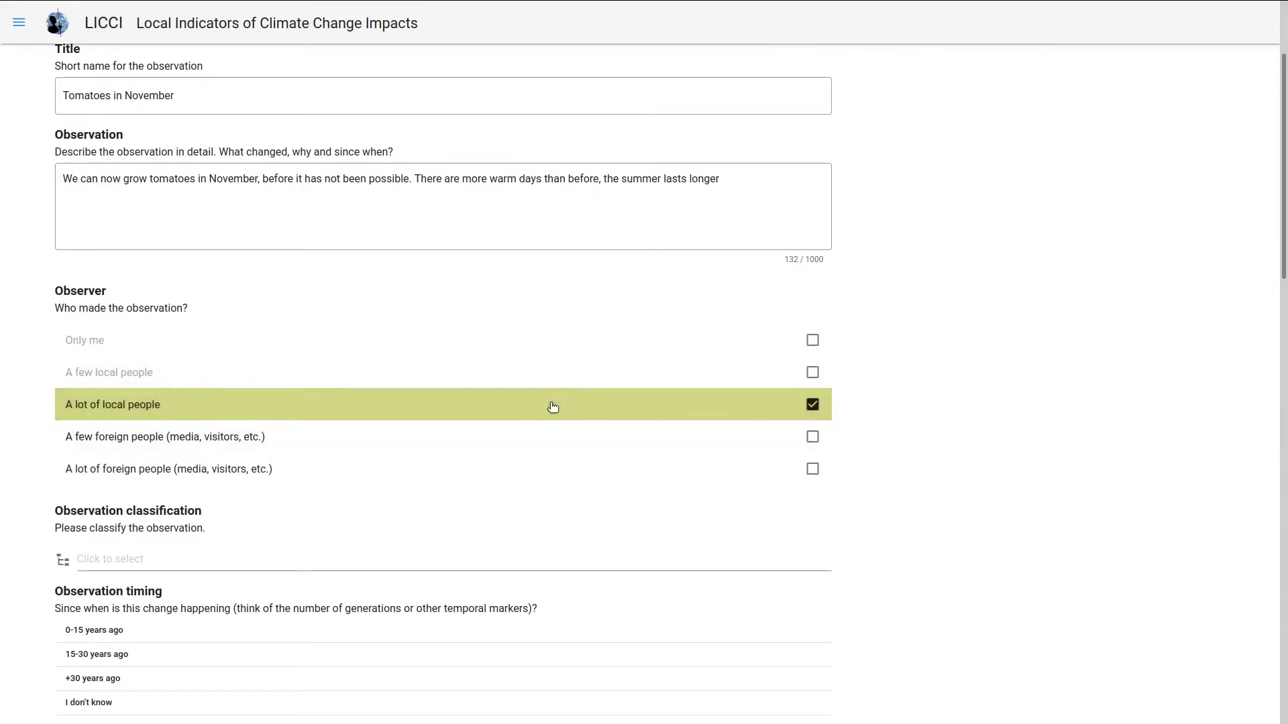
scroll(553, 405, "down", 1)
left_click(551, 402)
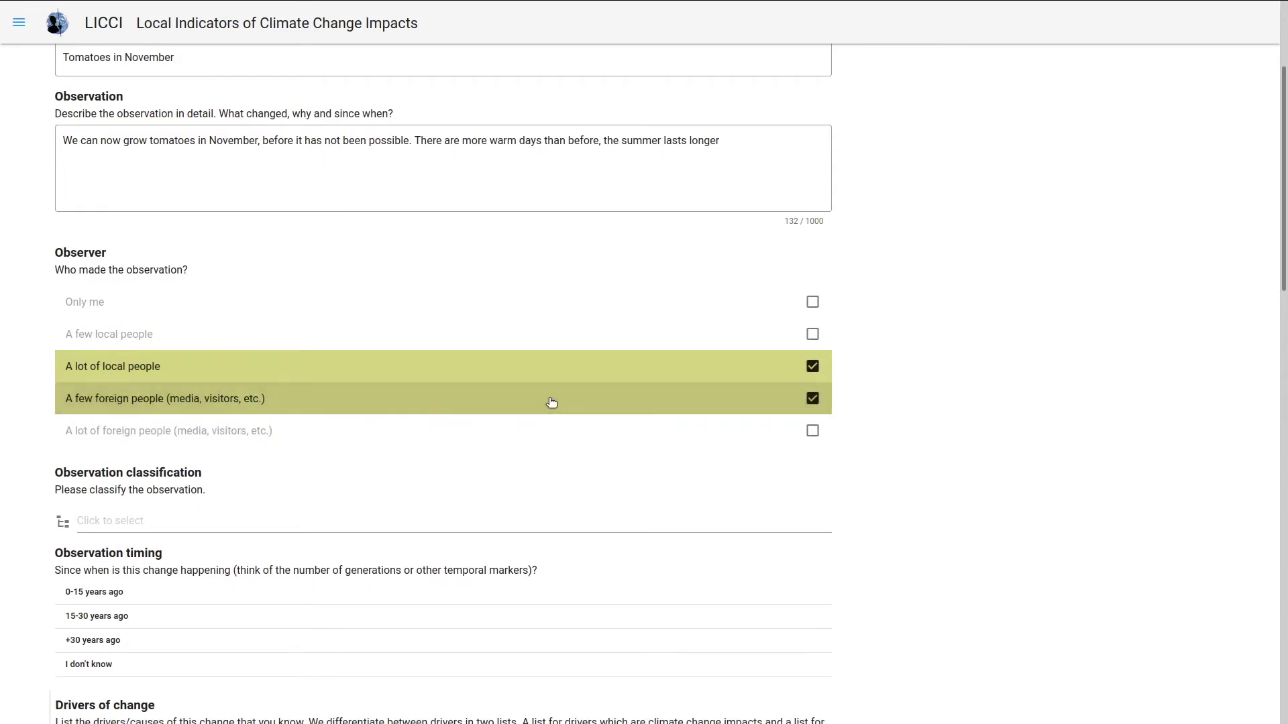
Classify the observation as Social/economic/cultural, Agriculture (crops, orchards), cropping season, increase in length
scroll(549, 397, "down", 2)
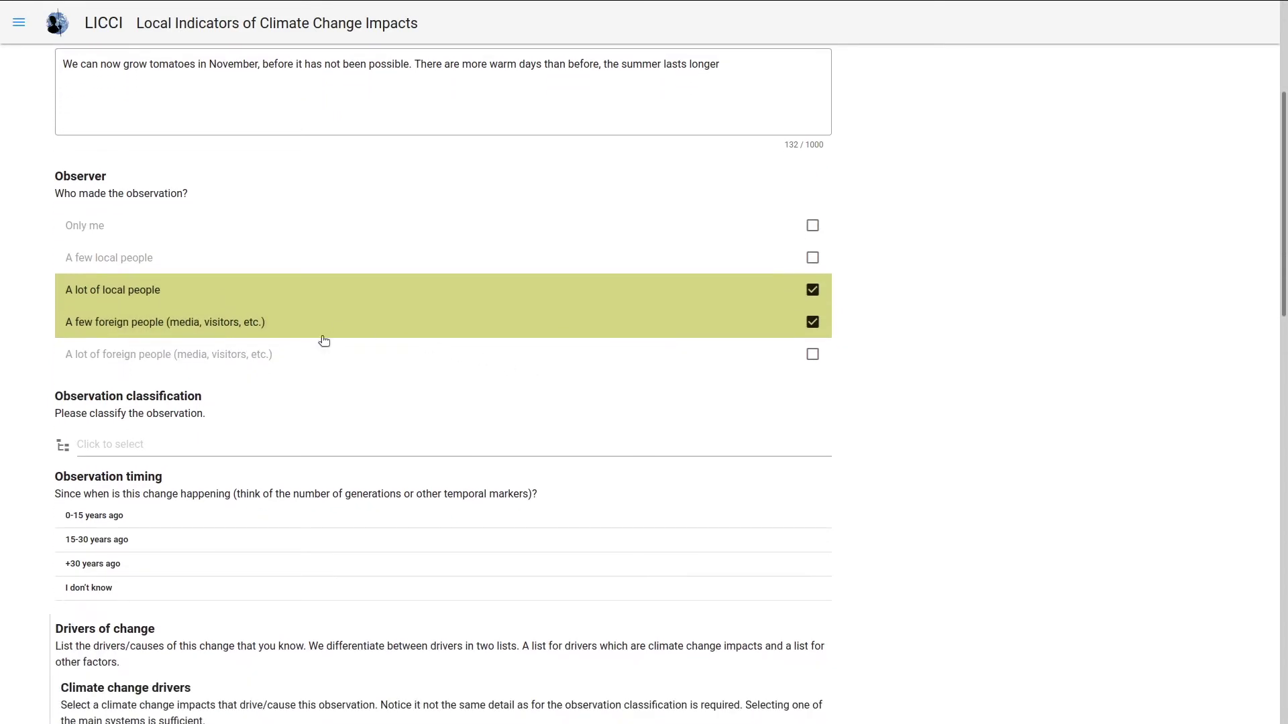
left_click(193, 444)
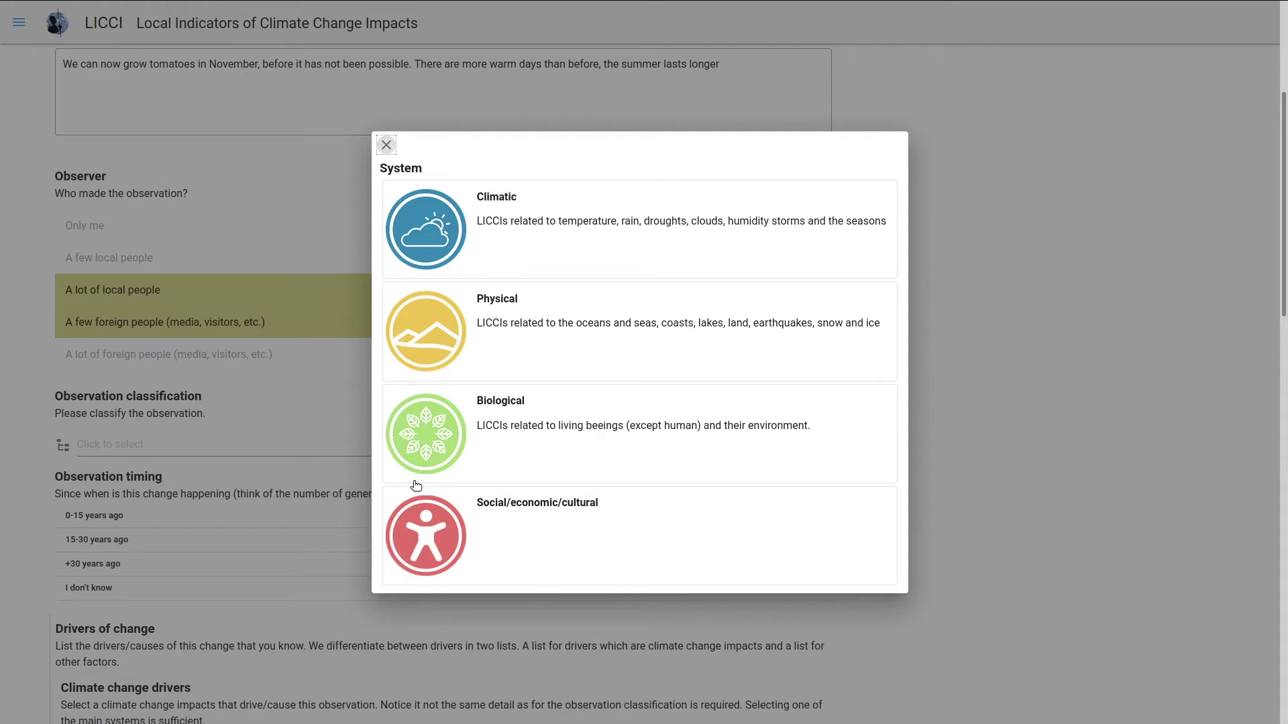
left_click(425, 532)
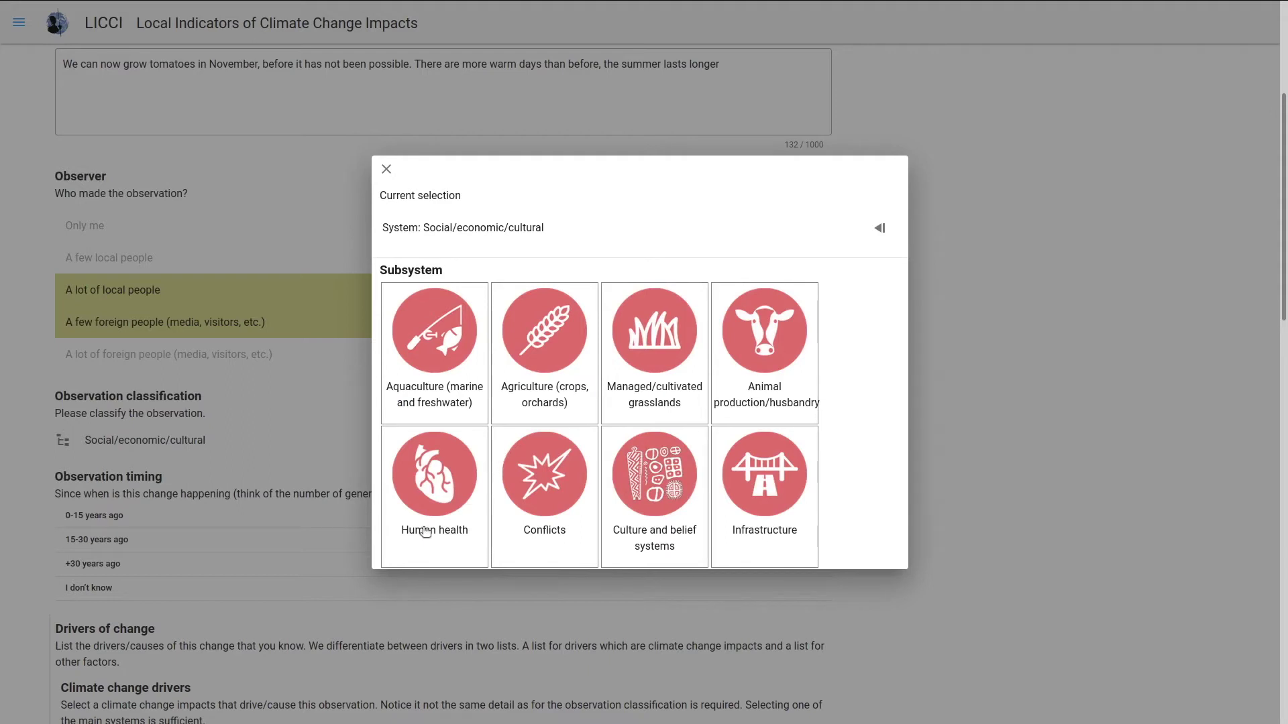
left_click(531, 343)
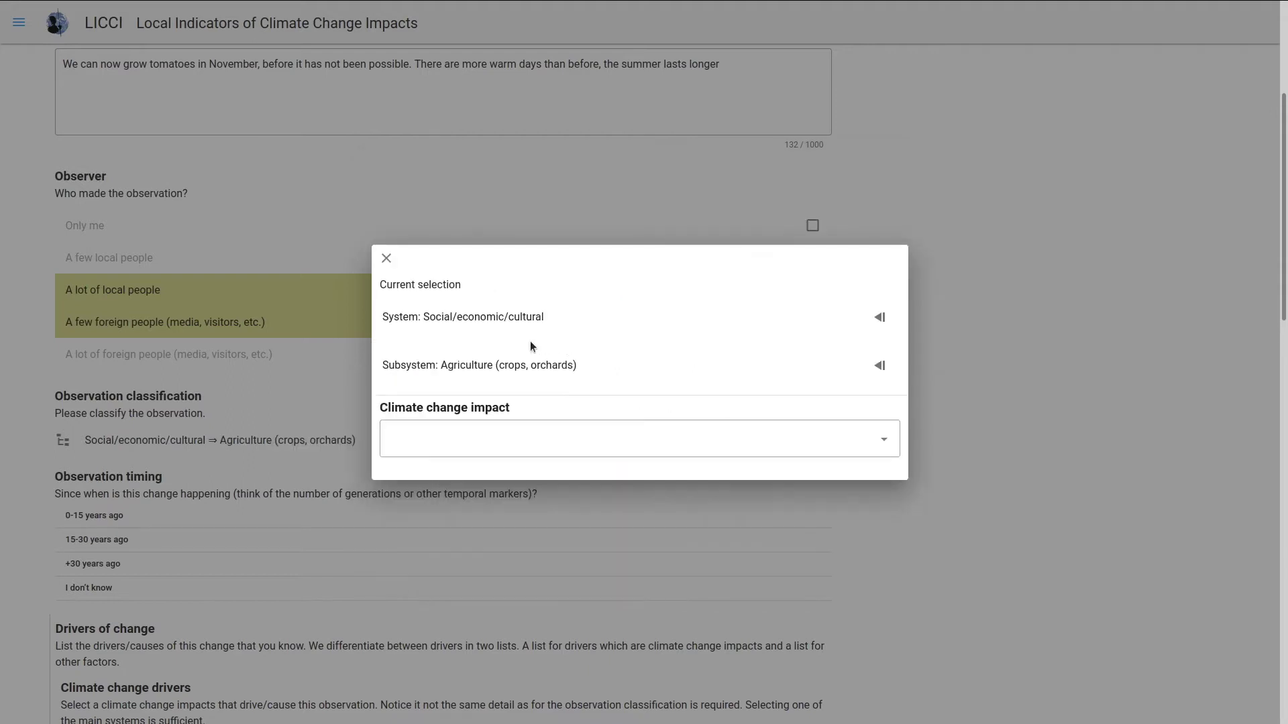
left_click(468, 446)
scroll(450, 489, "down", 2)
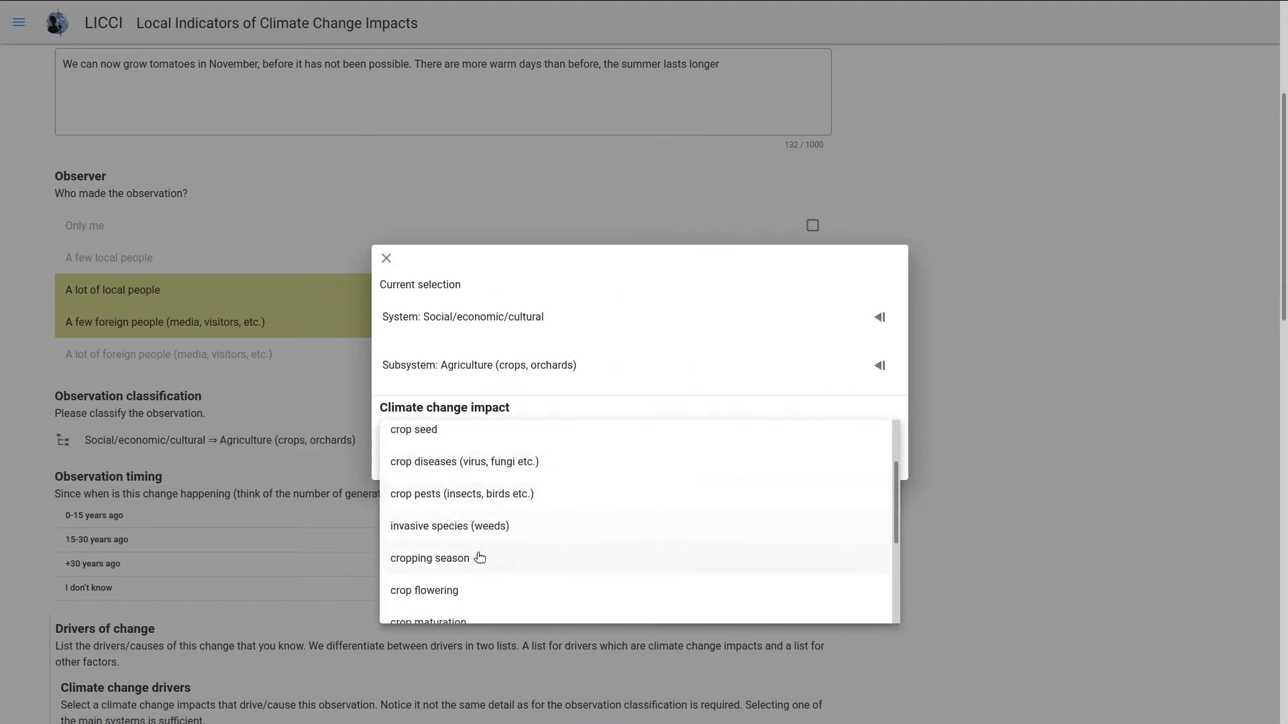
left_click(497, 561)
left_click(466, 488)
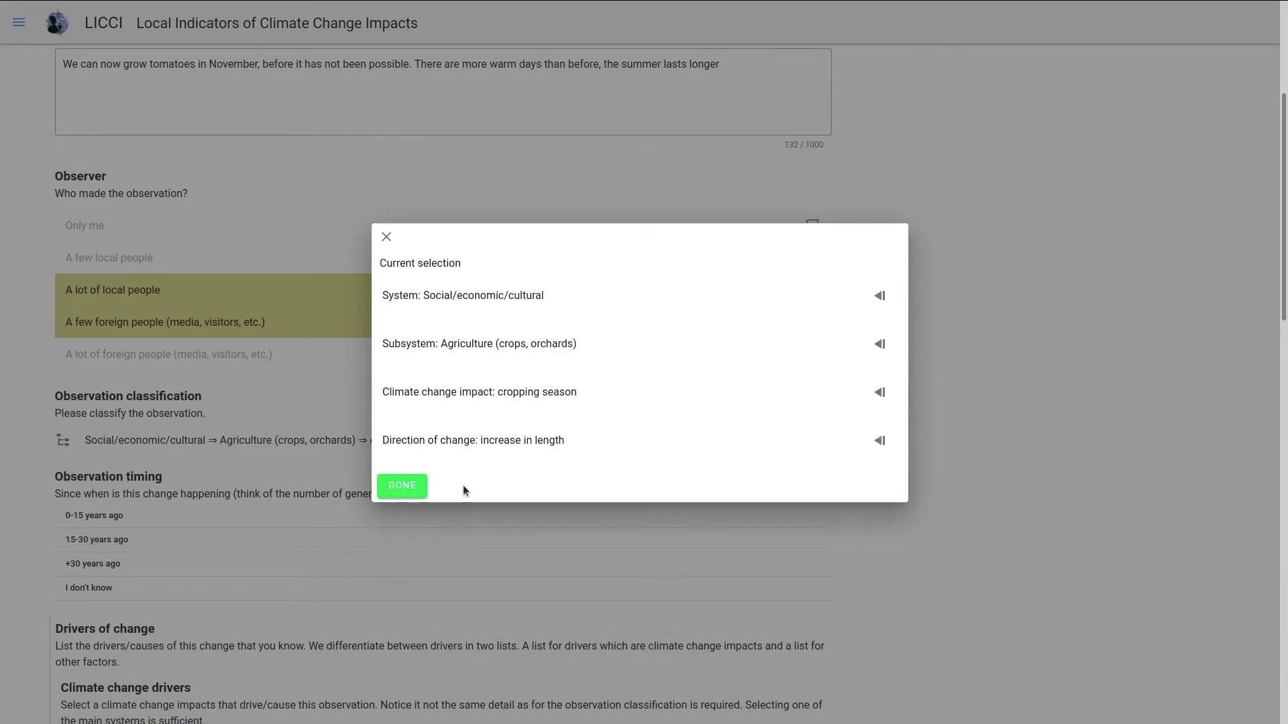
left_click(406, 486)
Set the observation timing to 0-15 years ago
scroll(391, 482, "down", 1)
scroll(388, 477, "down", 1)
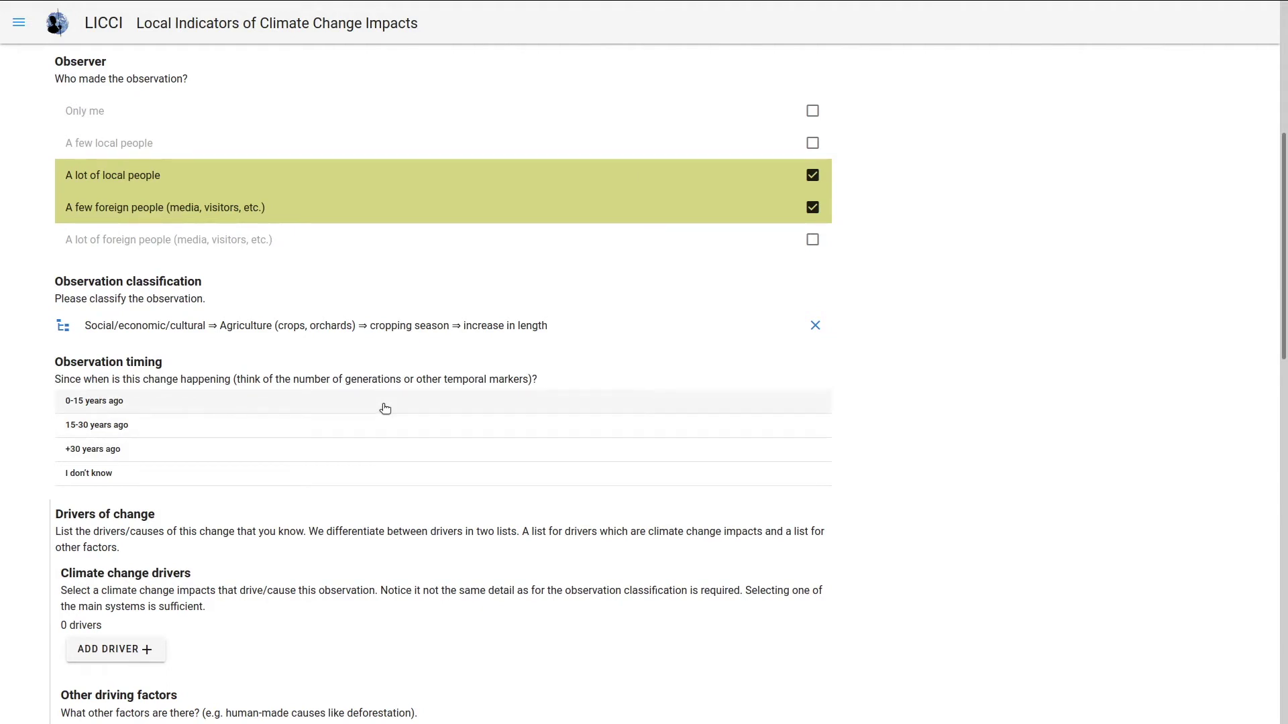
left_click(347, 407)
Add a climate change driver with the system Climatic and the subsystem Temperature
scroll(339, 472, "down", 1)
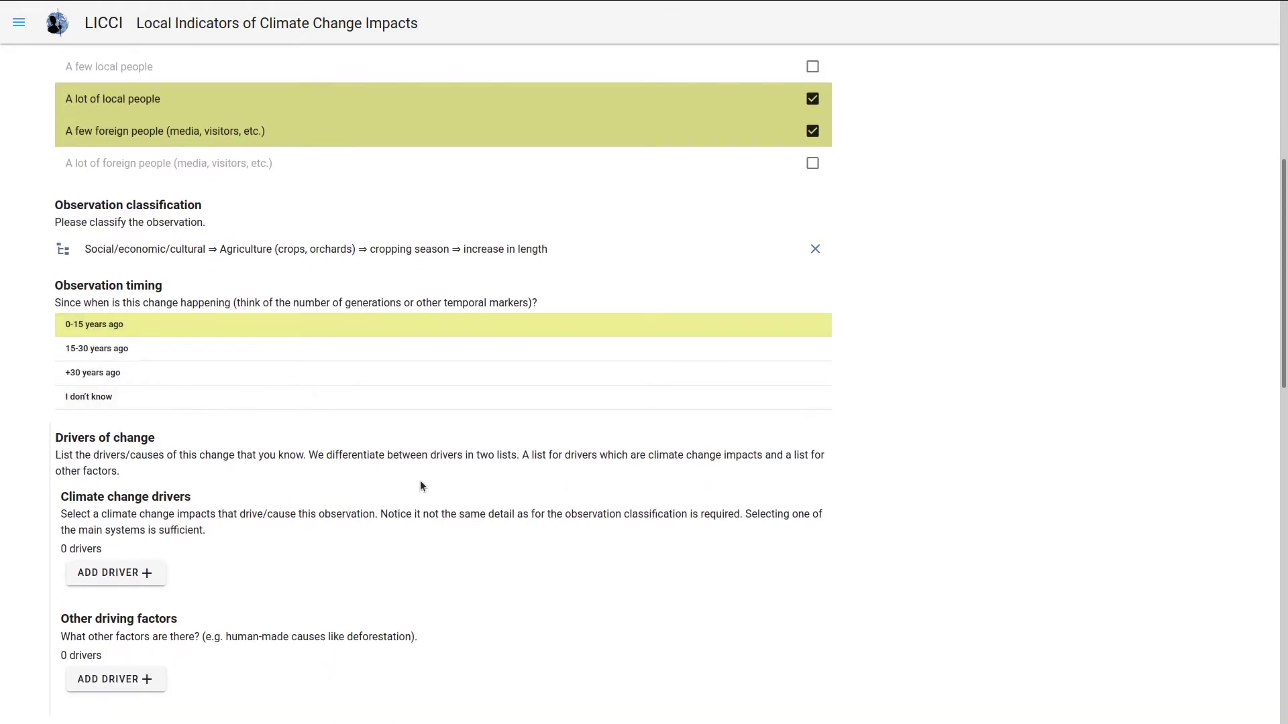
scroll(422, 487, "down", 2)
scroll(422, 493, "down", 1)
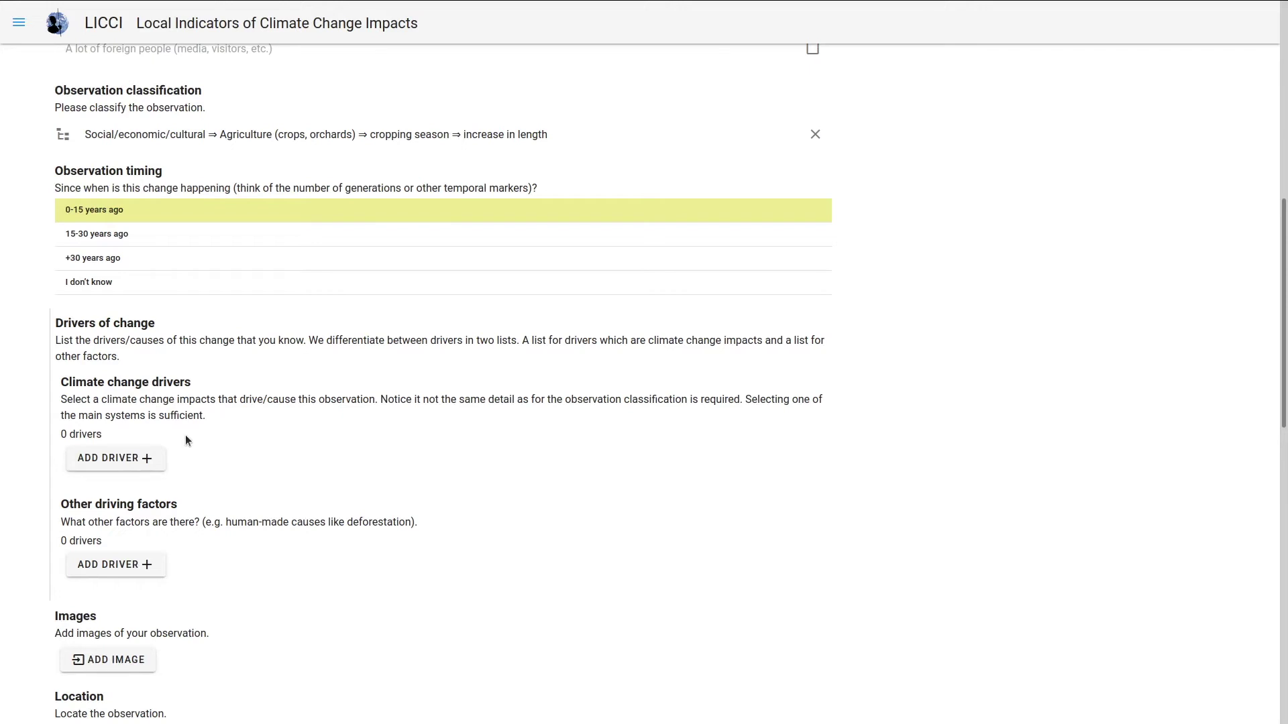
scroll(186, 433, "down", 1)
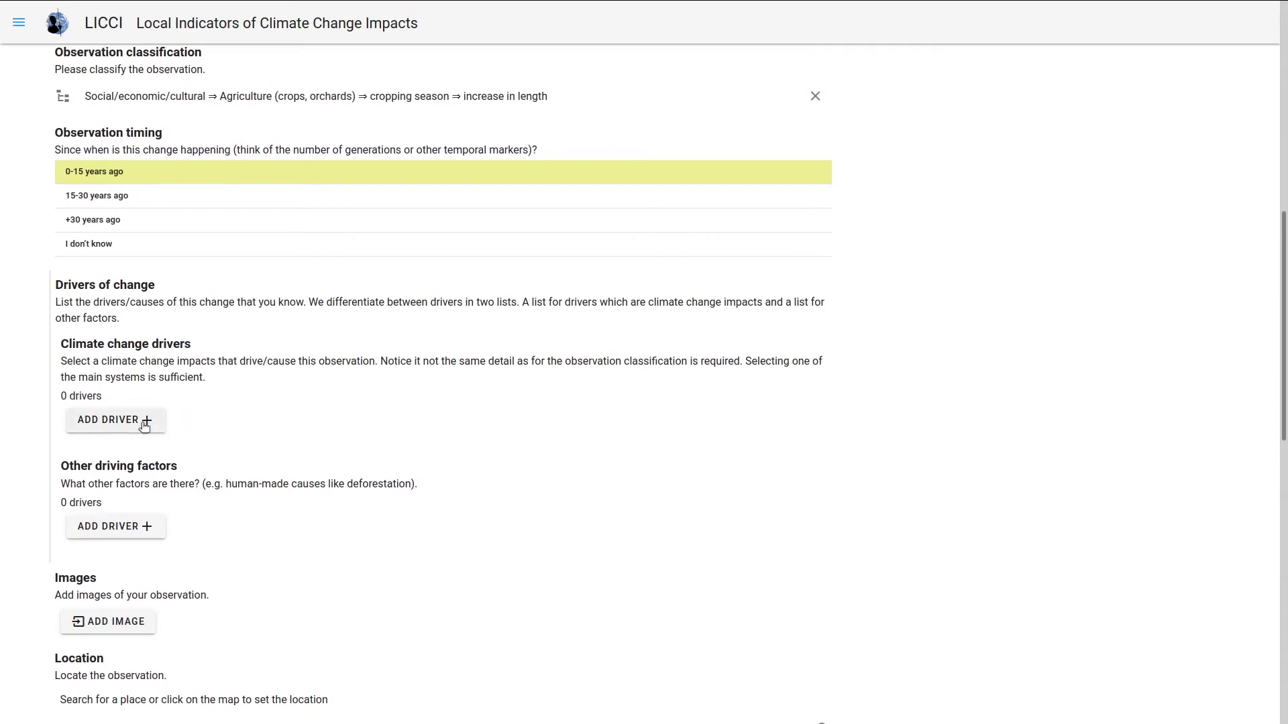
scroll(199, 374, "up", 1)
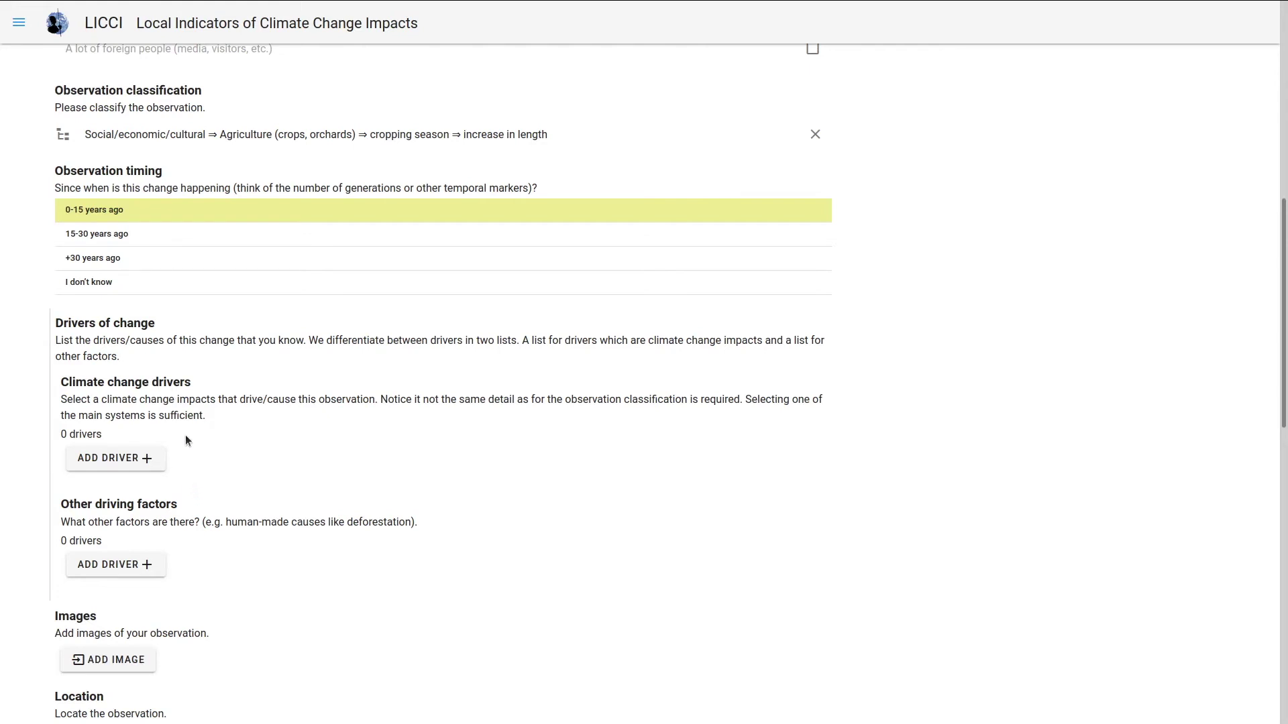
scroll(186, 433, "down", 1)
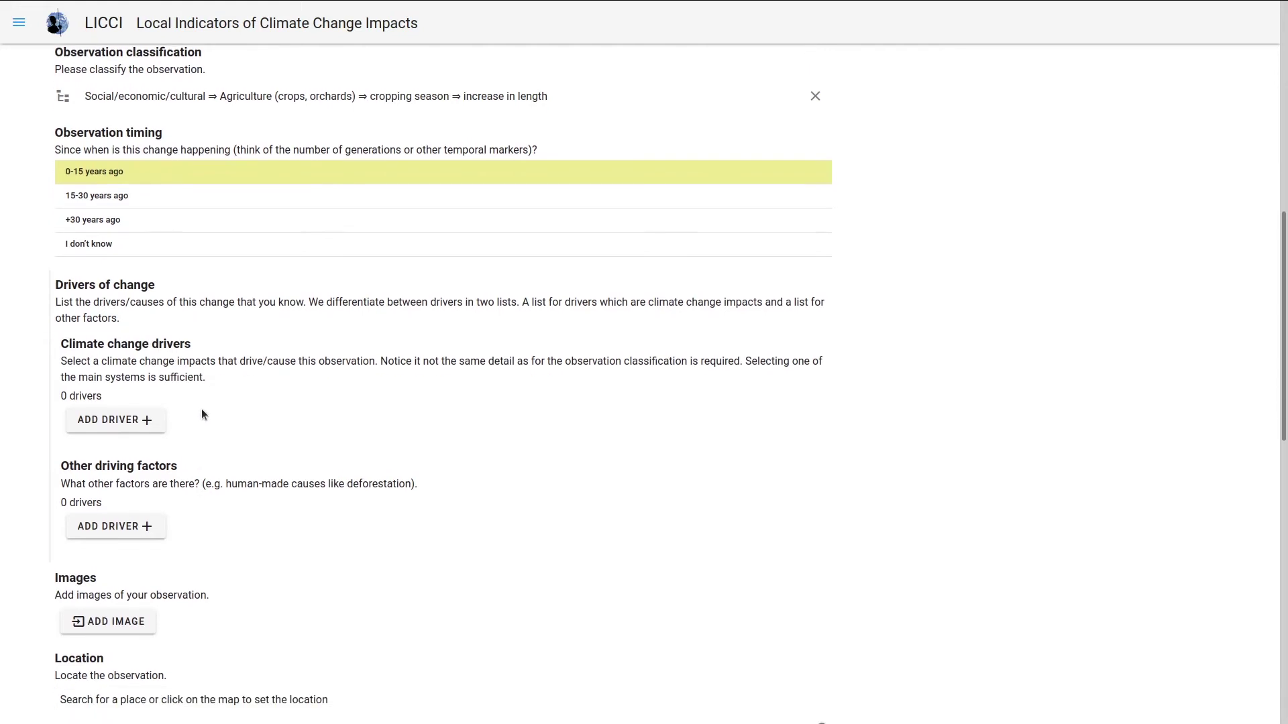
left_click(139, 420)
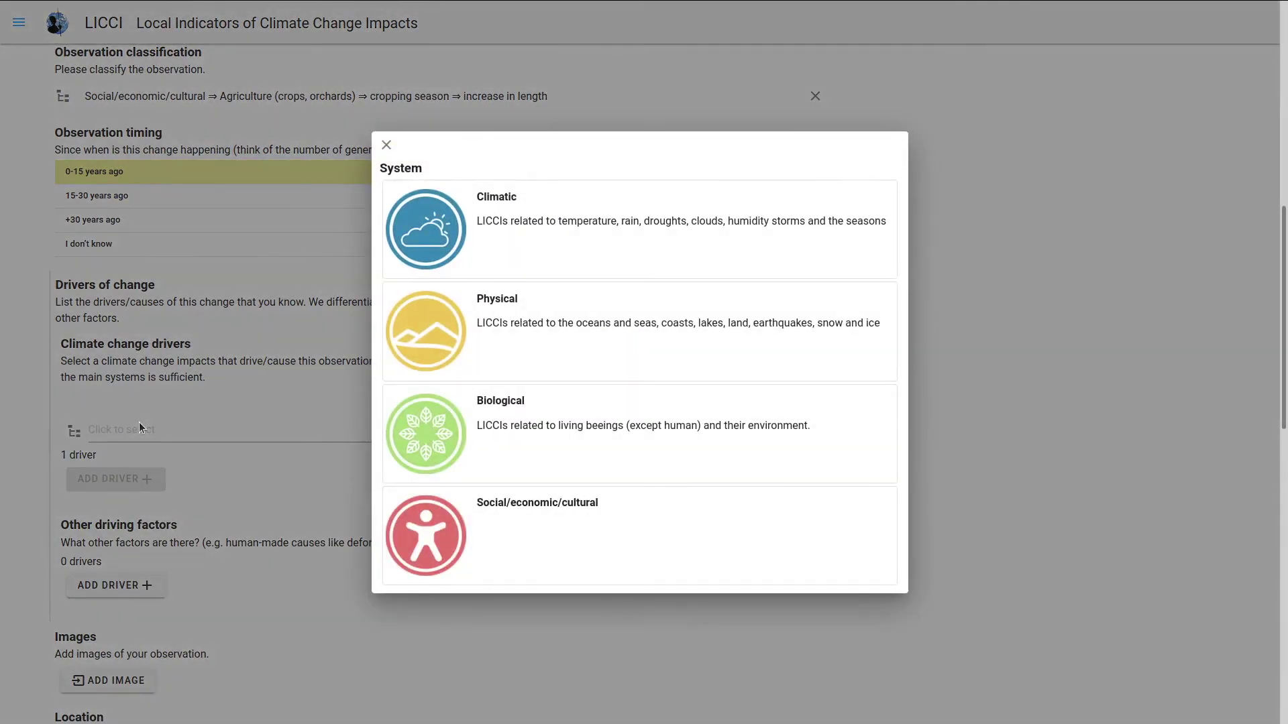
left_click(430, 265)
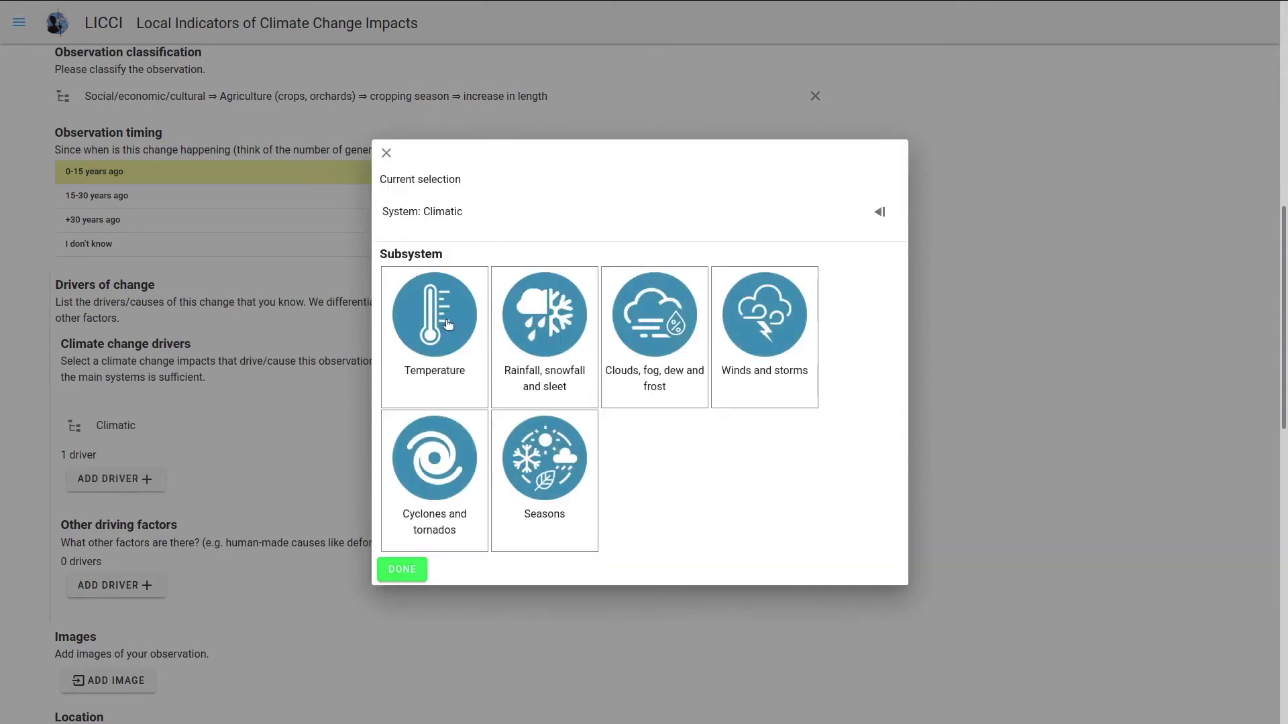
left_click(445, 326)
left_click(405, 482)
Add a second climate change driver classified as Climatic, Seasons, season characteristics, increase in duration
left_click(134, 482)
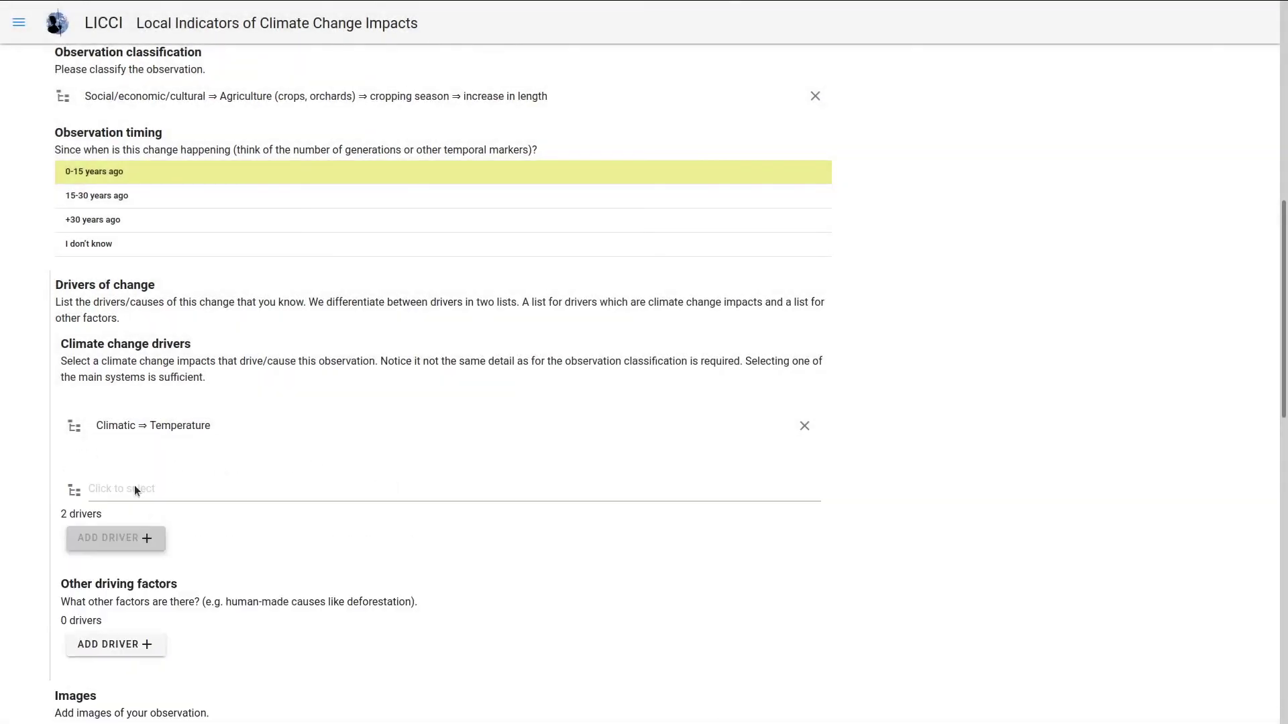
left_click(431, 267)
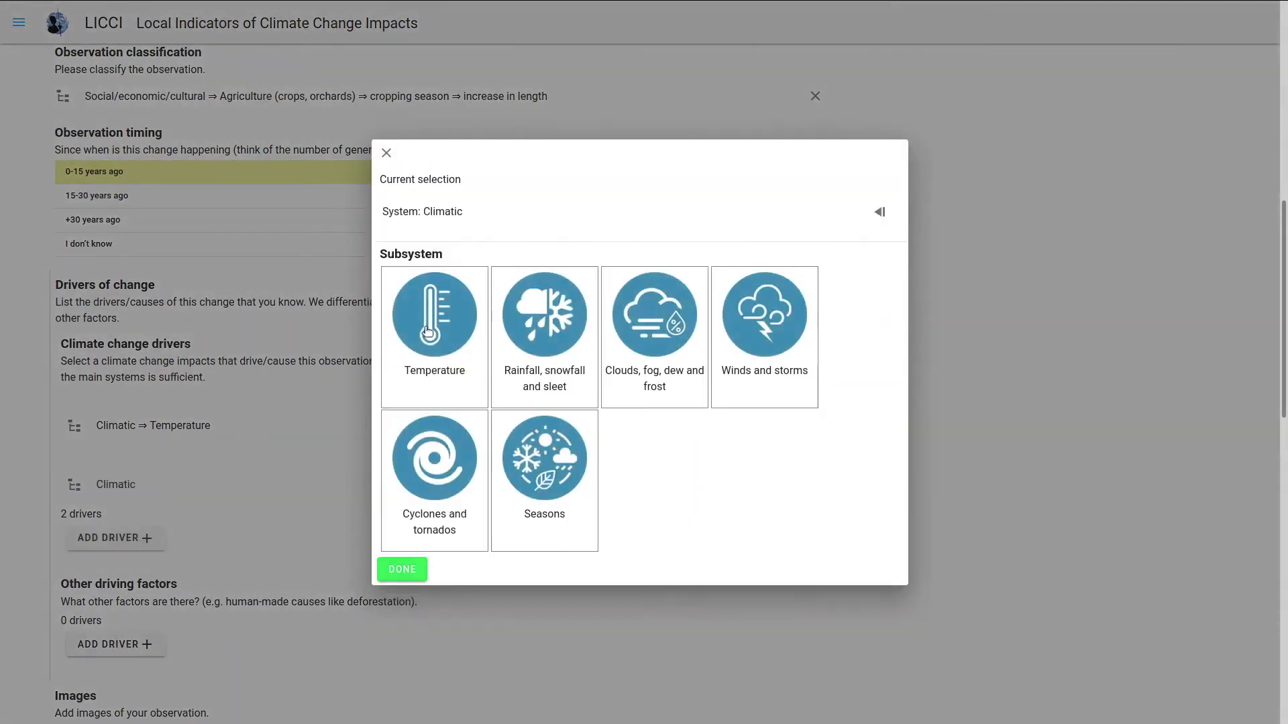
left_click(529, 466)
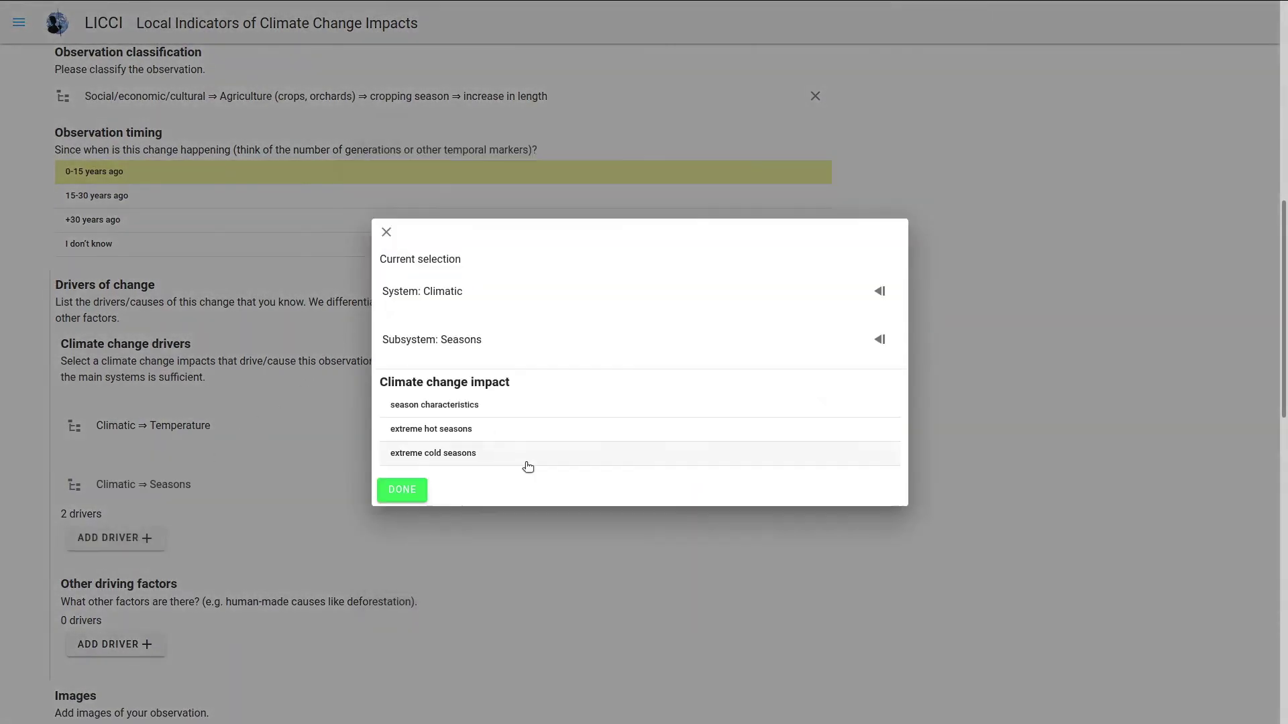
left_click(481, 407)
left_click(447, 435)
left_click(410, 480)
Set the observation's location on the map to Valls, Tarragona, Spain, inland just north of Tarragona
scroll(362, 470, "down", 7)
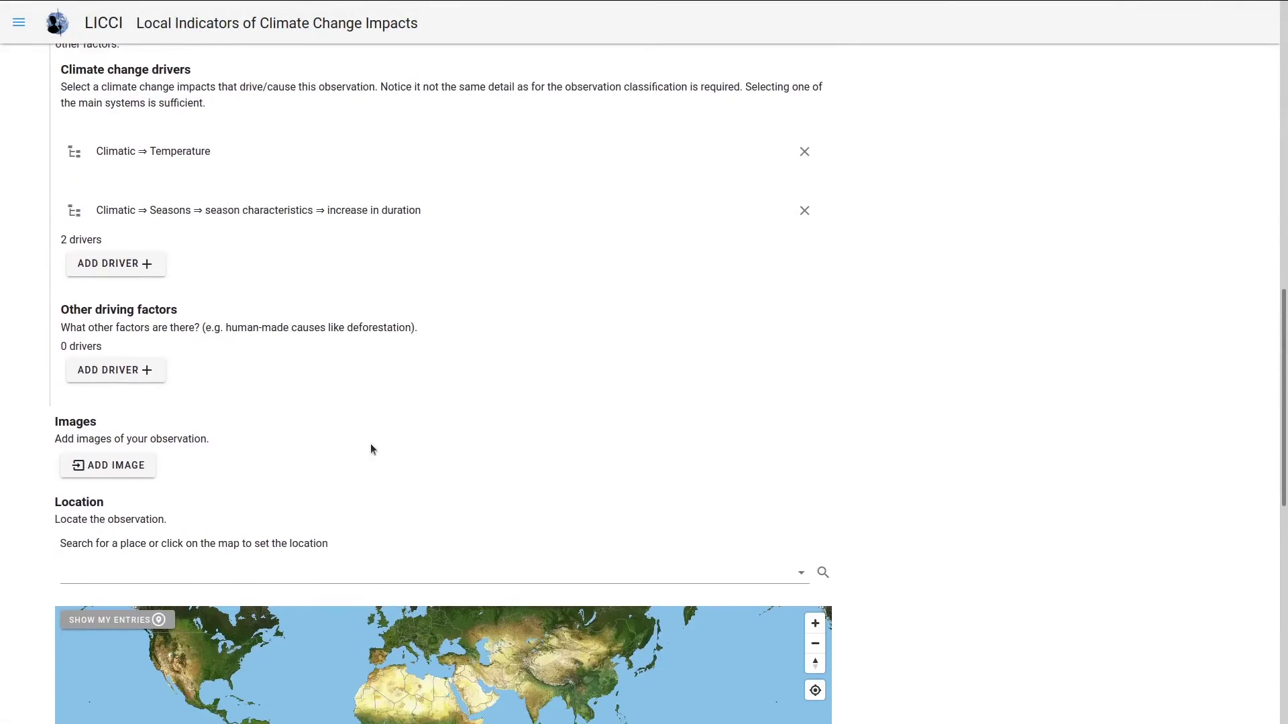
scroll(375, 374, "down", 1)
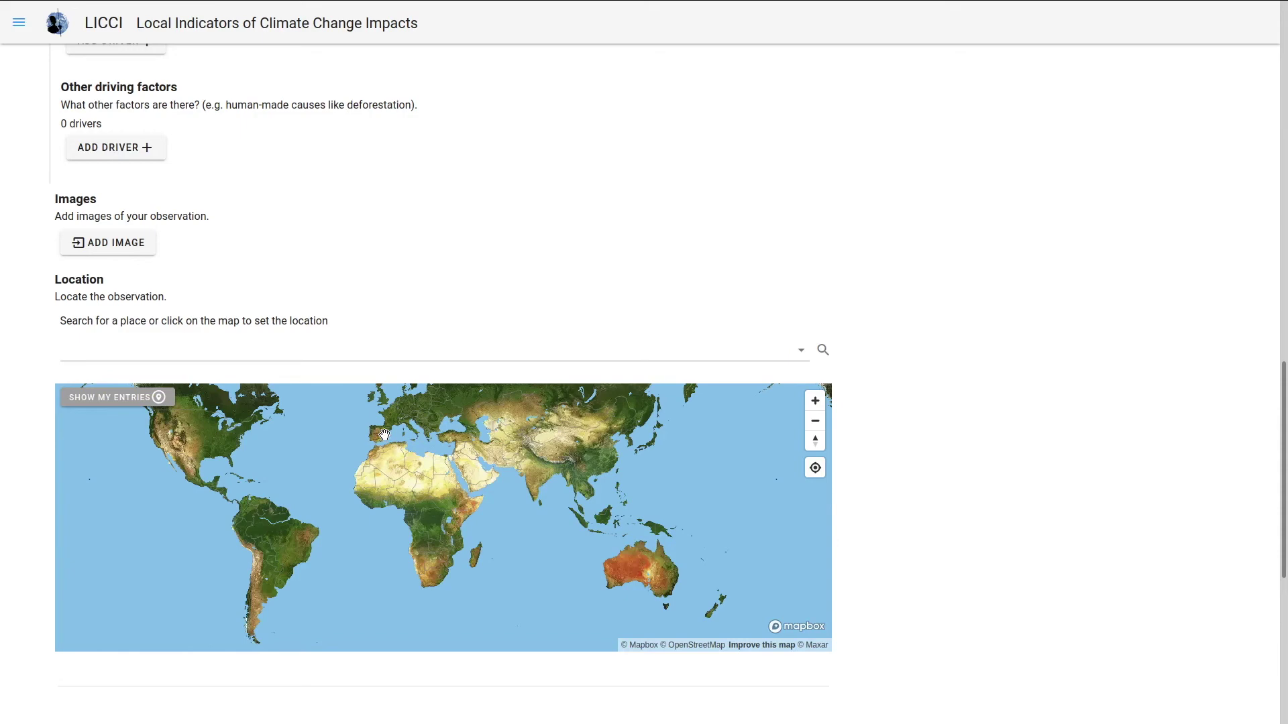
scroll(384, 435, "up", 5)
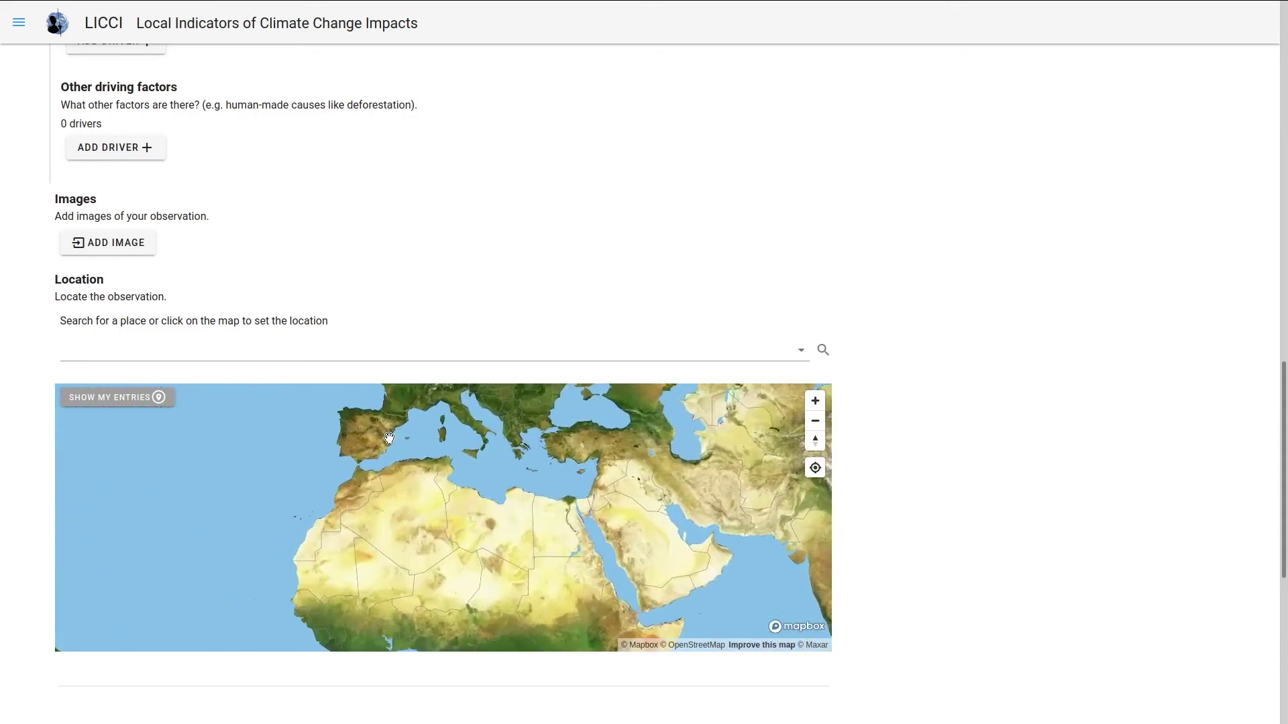
scroll(388, 436, "up", 5)
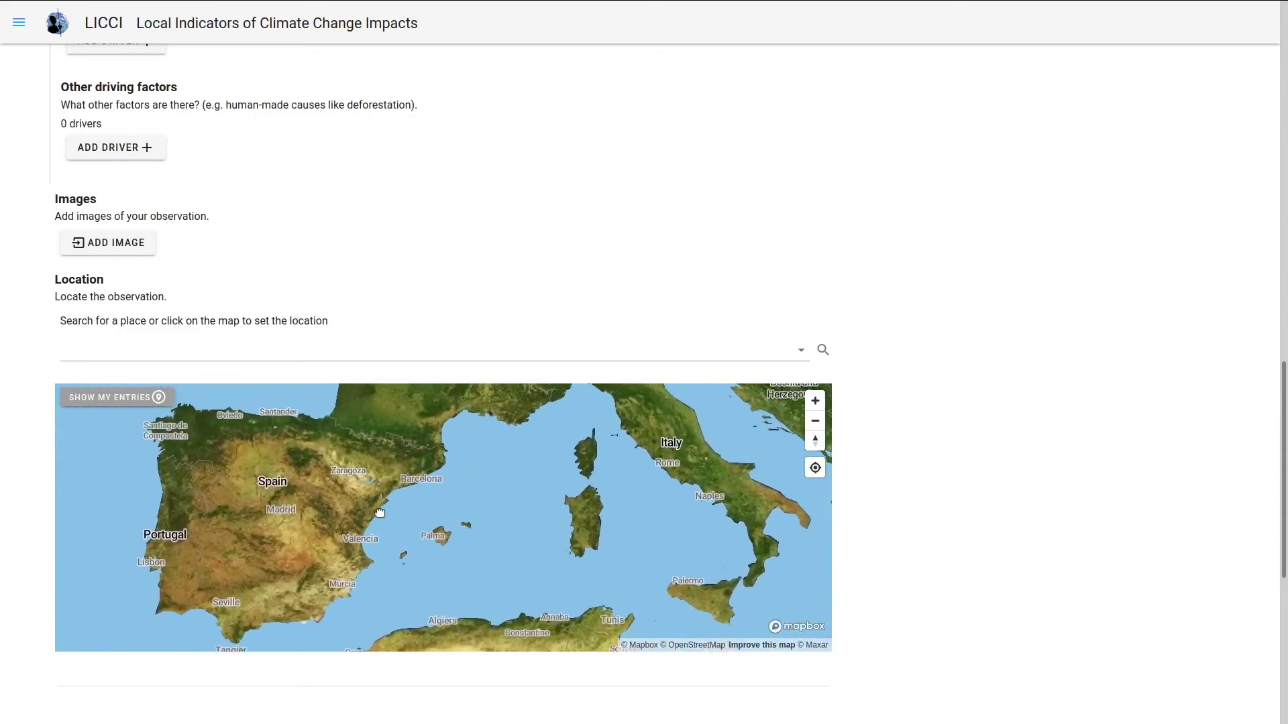
scroll(392, 486, "up", 5)
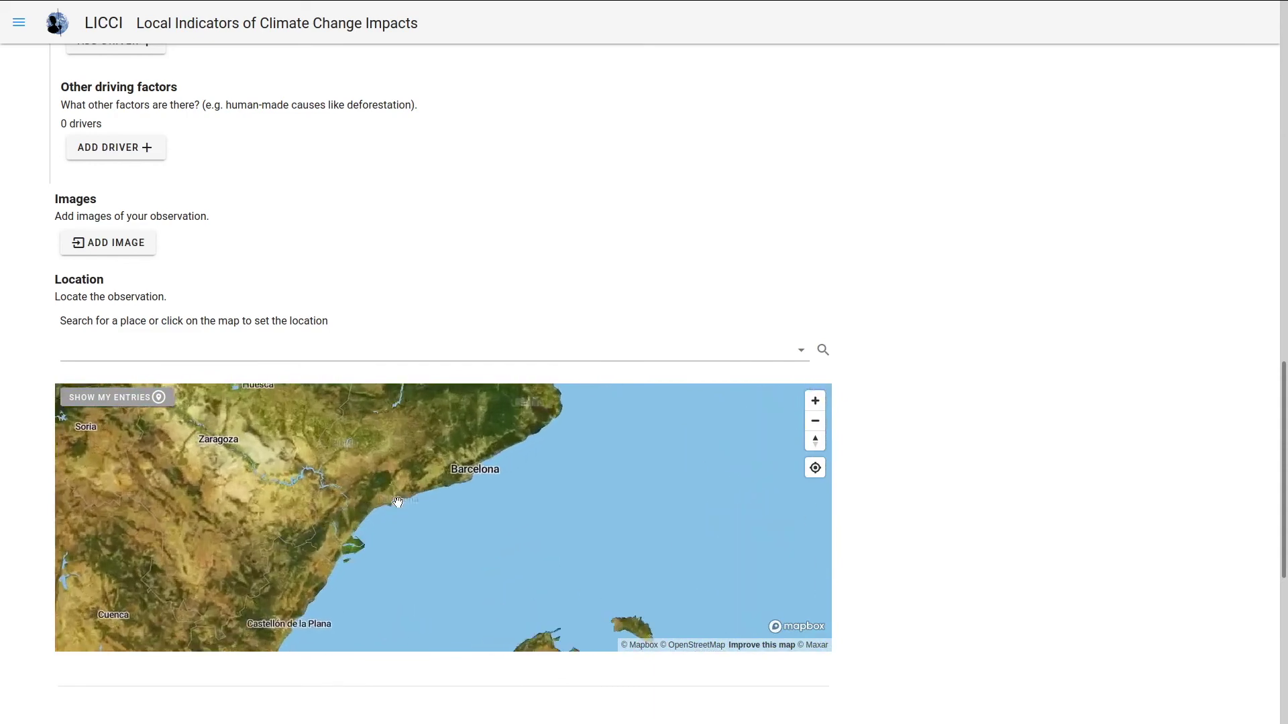
scroll(429, 463, "up", 3)
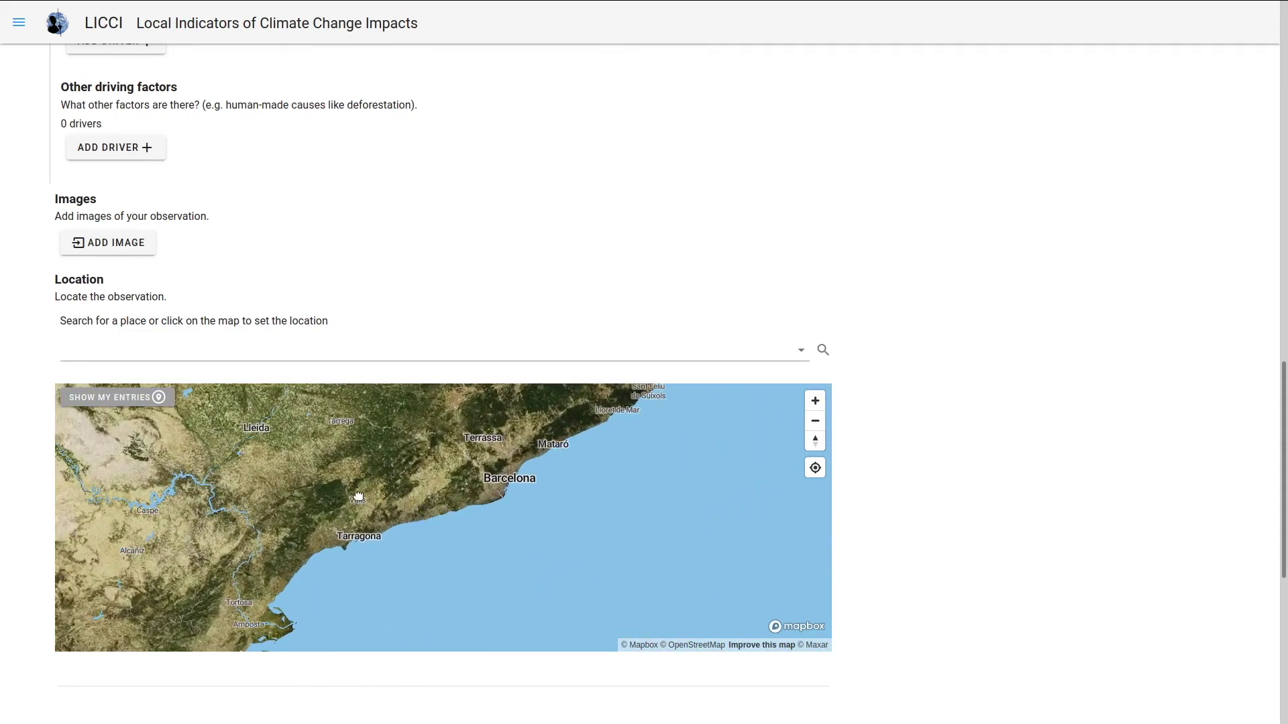
left_click(360, 496)
scroll(489, 605, "down", 2)
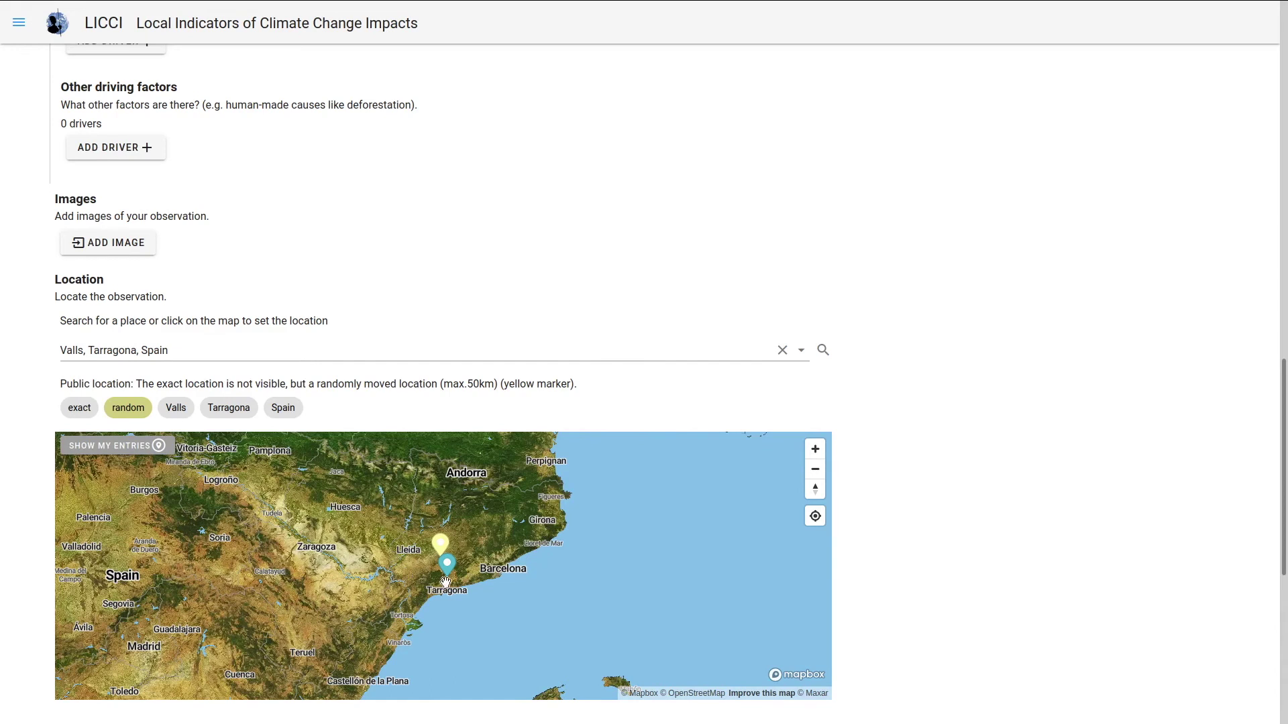
Set the entry's Creative Commons license to Attribution + ShareAlike and submit the entry
scroll(893, 568, "down", 3)
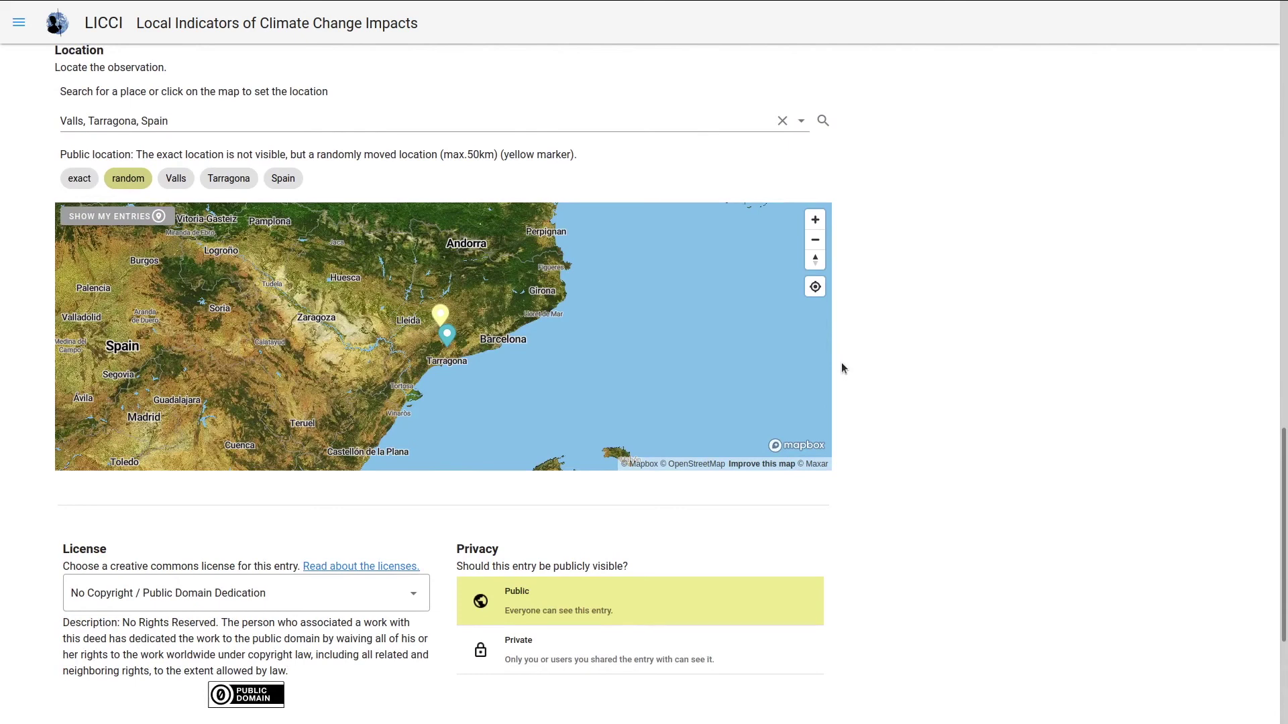
scroll(842, 368, "down", 1)
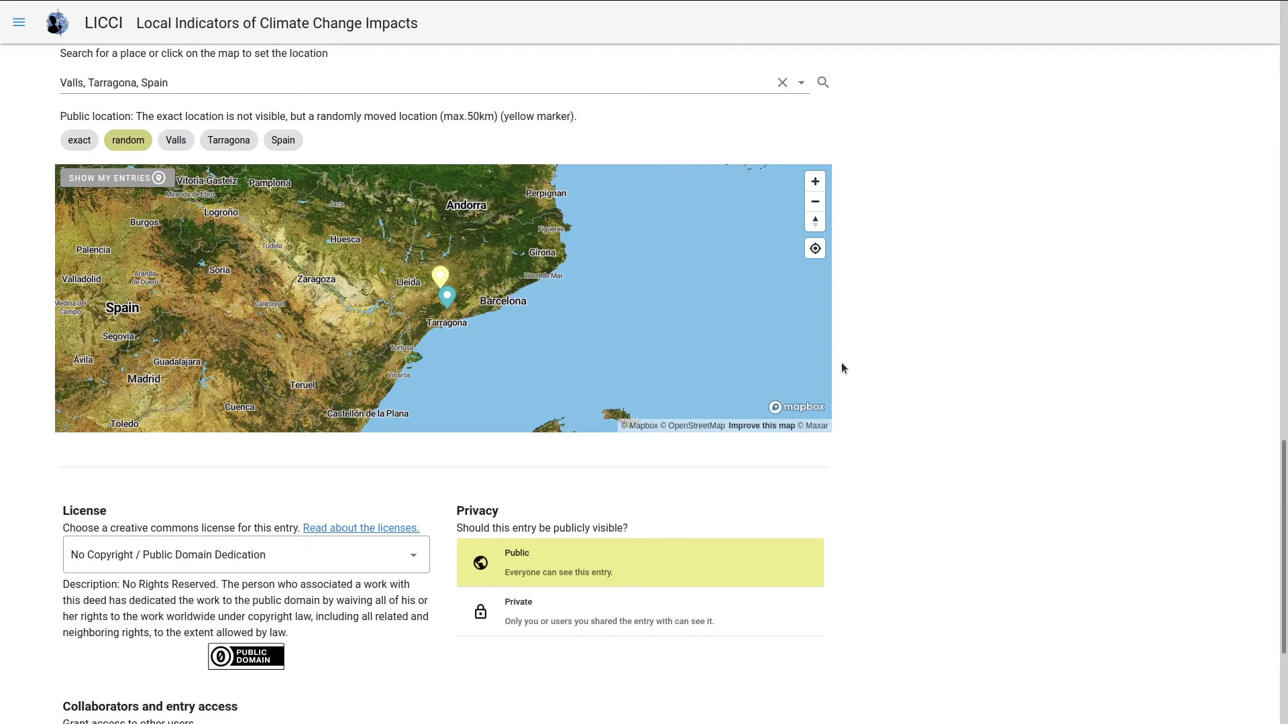
scroll(842, 365, "down", 2)
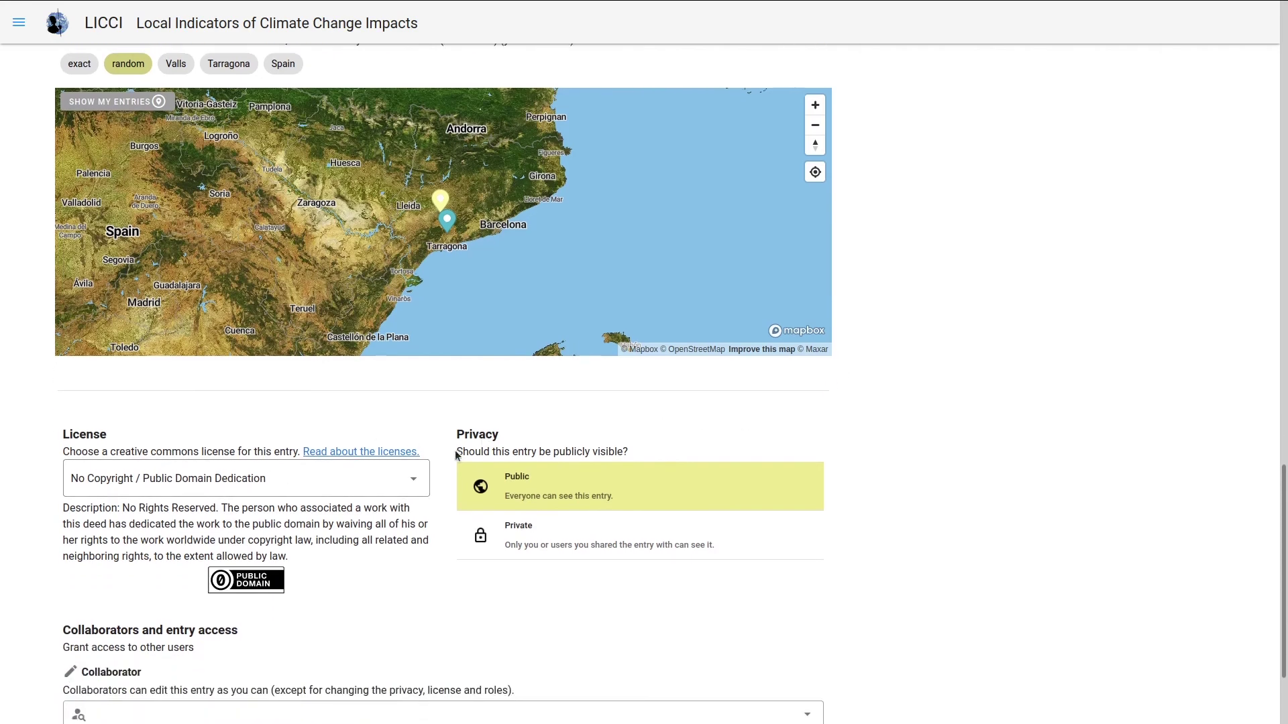
left_click(376, 502)
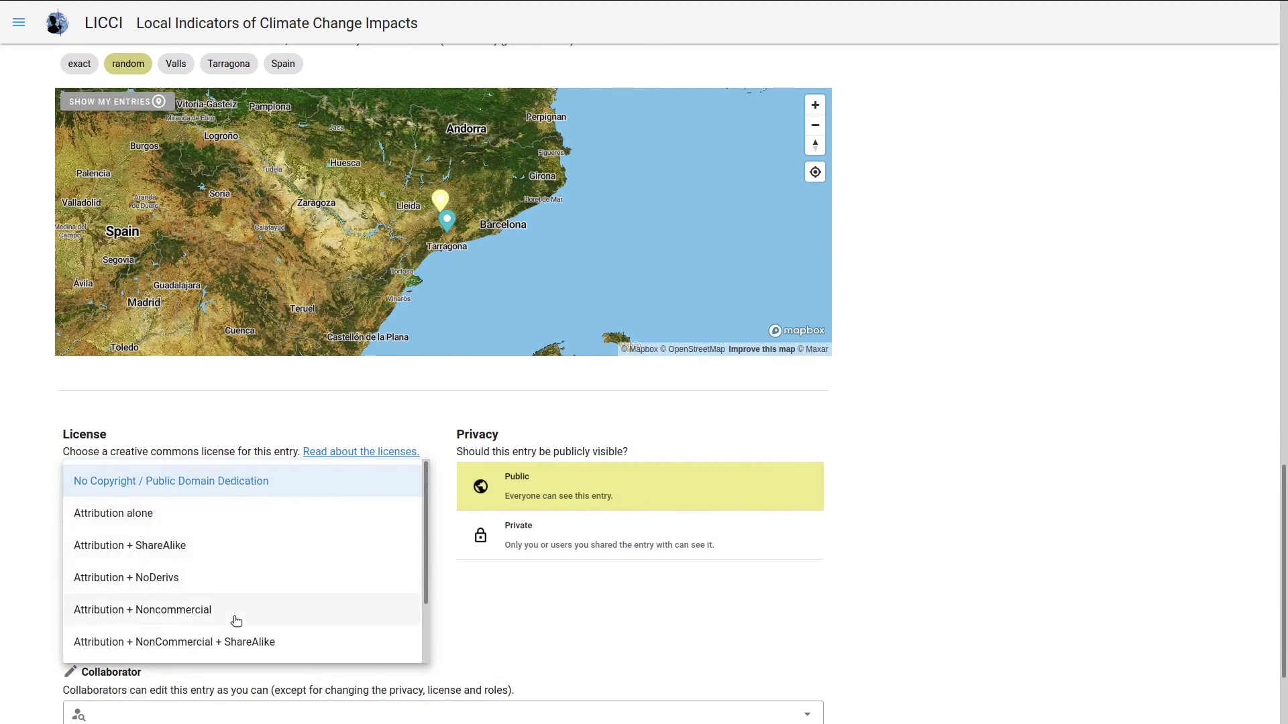
left_click(246, 545)
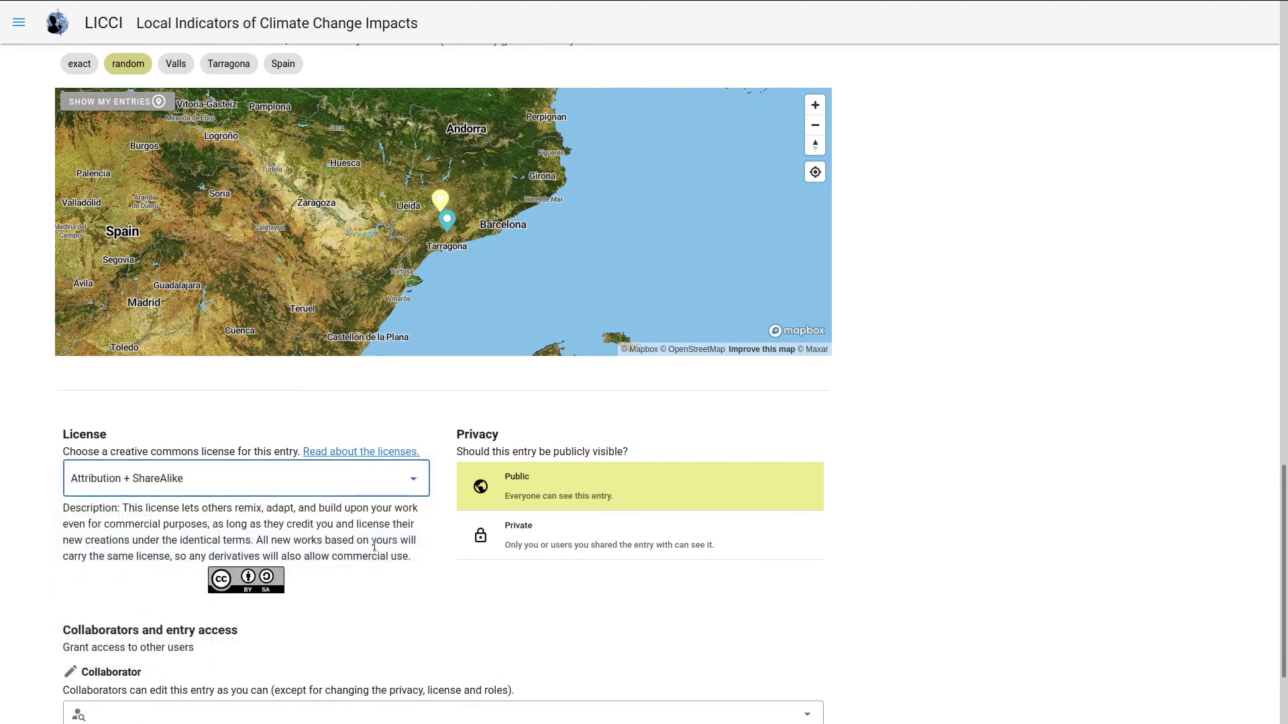
scroll(438, 549, "down", 2)
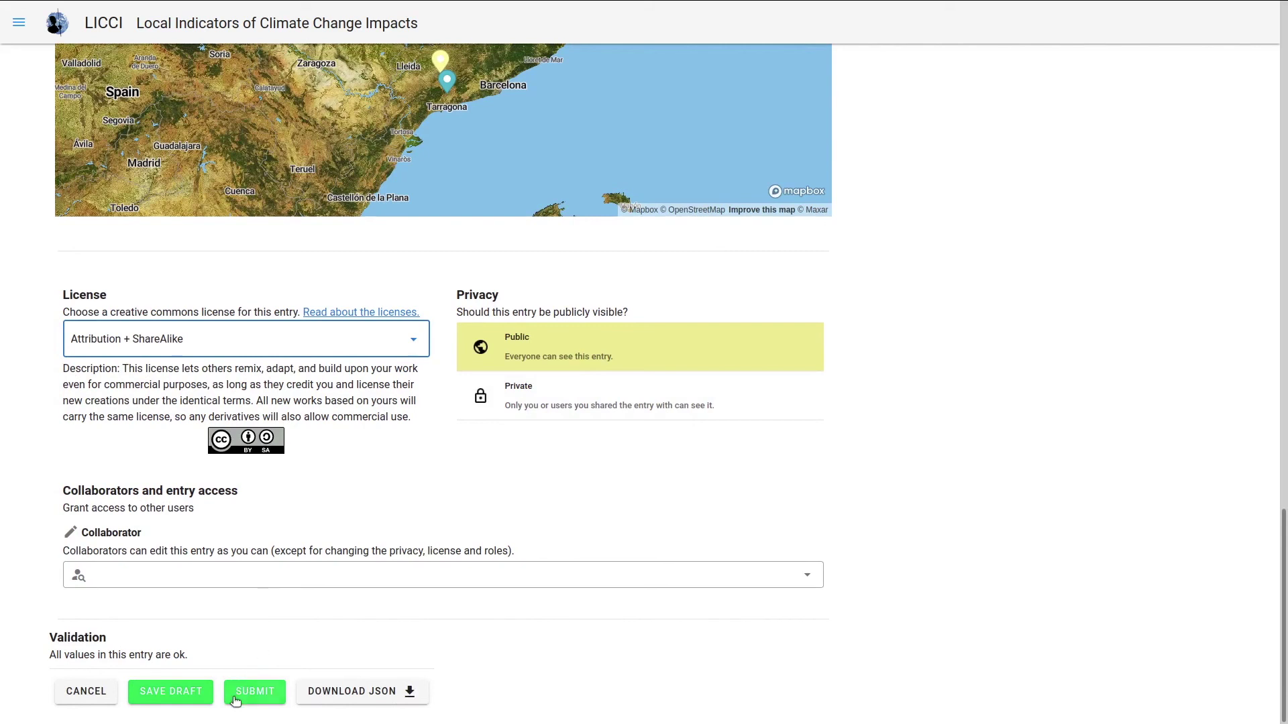
left_click(261, 693)
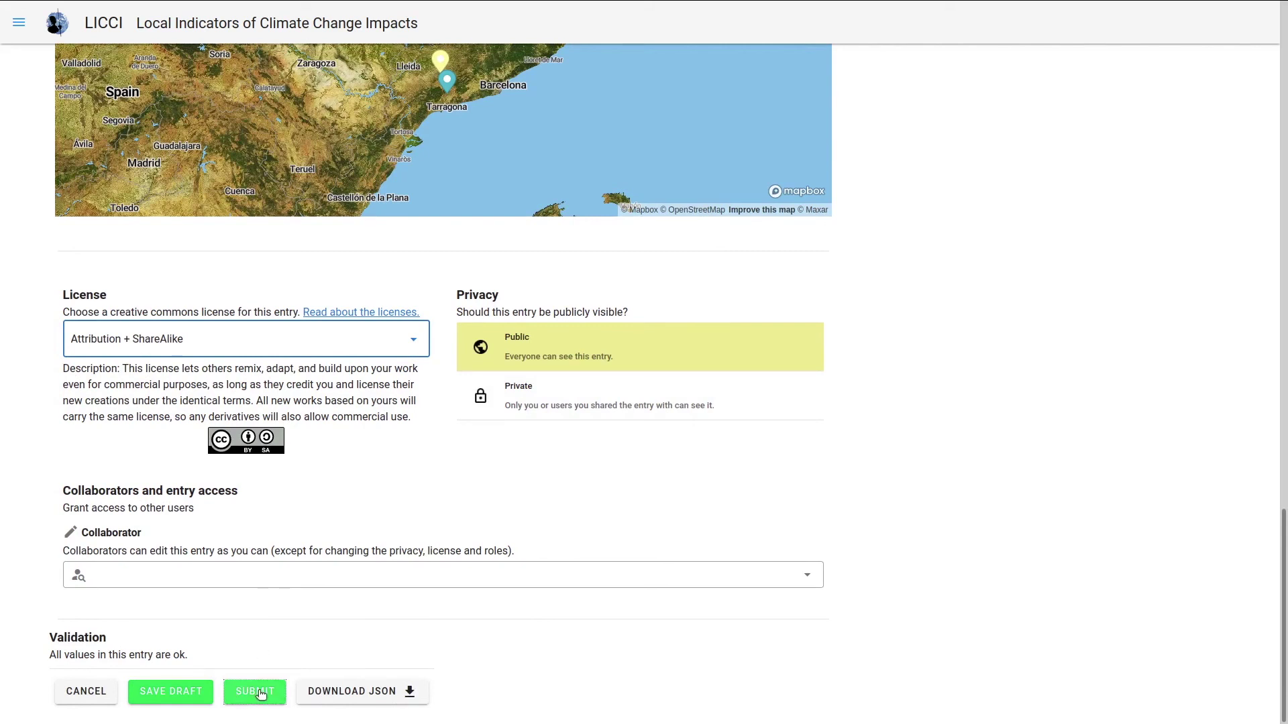